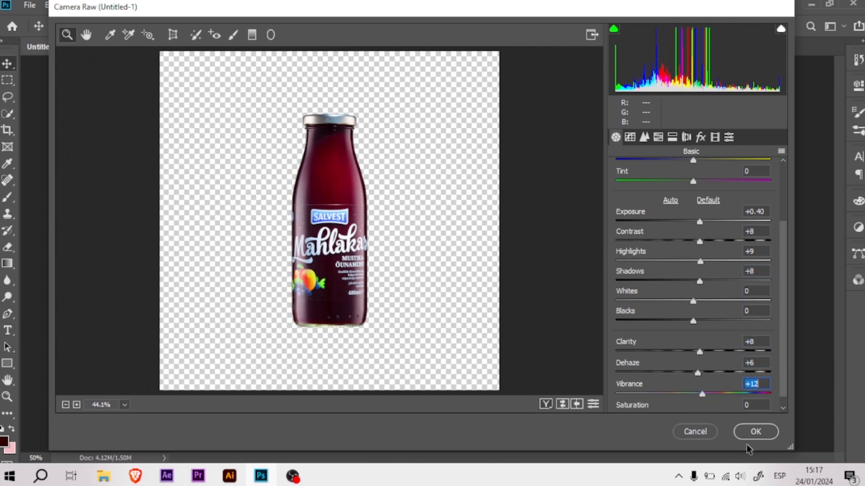
- Apply the Camera Raw adjustments to the bottle, then show the Layers panel with the bottle's smart filters collapsed
left_click(745, 431)
left_click(748, 81)
left_click(701, 154)
- Add a deep raspberry Solid Color fill layer between the Background layer and the bottle
left_click(648, 182)
left_click(642, 279)
left_click(669, 53)
left_click(576, 288)
left_click(583, 297)
left_click_drag(606, 293, 612, 304)
left_click(754, 226)
- Scale the bottle down to 15.54% and reposition it in the middle of the canvas
left_click(428, 250, "ctrl")
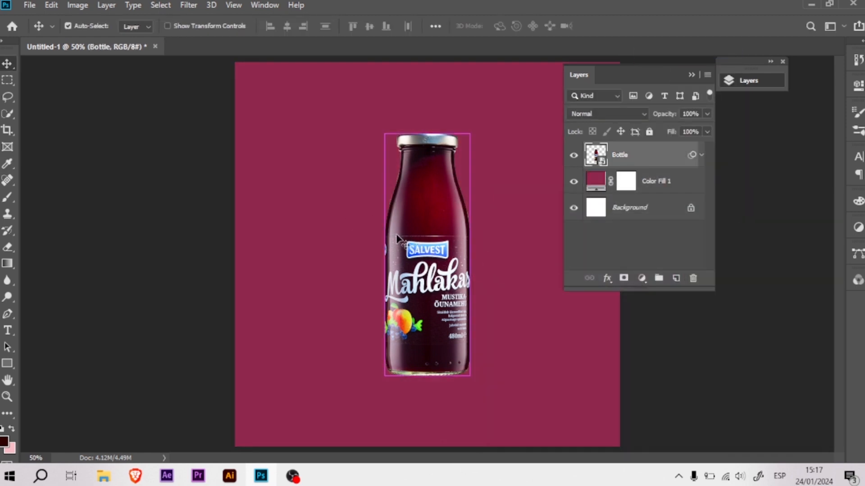
key("ctrl+minus")
left_click_drag(424, 264, 425, 278)
key("ctrl+t")
left_click_drag(427, 188, 427, 202)
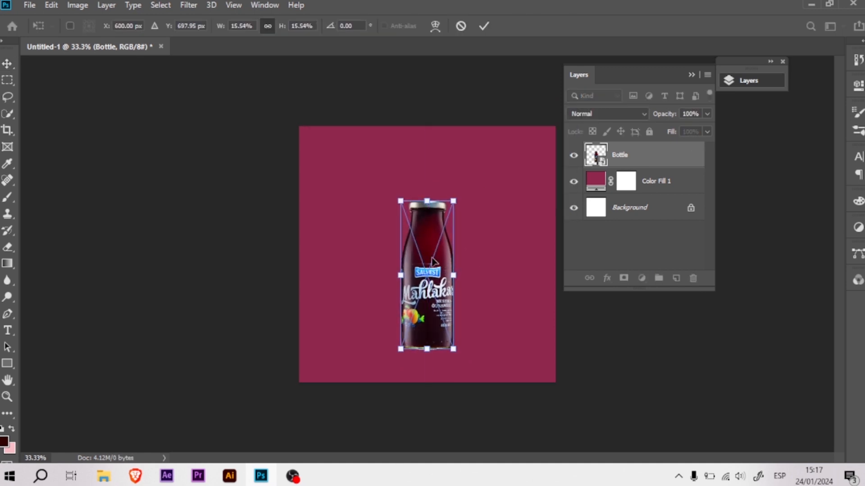
left_click_drag(435, 262, 436, 249)
key("Return")
- Add an empty layer above the Color Fill 1 layer and choose a bright pink as the foreground colour
key("ctrl+plus")
key("ctrl+plus")
left_click(648, 185)
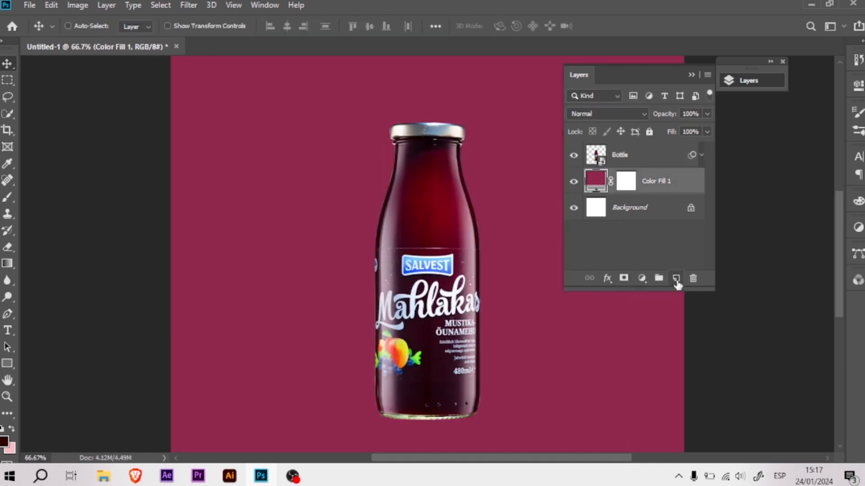
left_click(676, 278)
key("b")
left_click(4, 441)
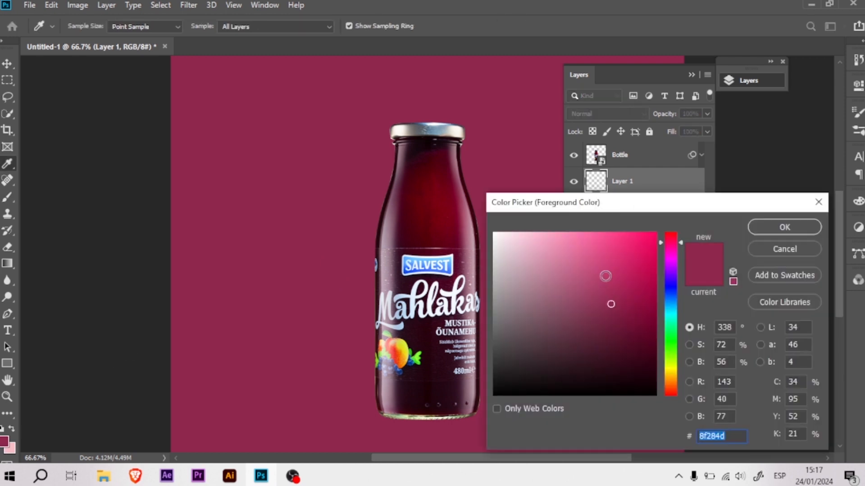
left_click(575, 247)
left_click(784, 226)
- Paint a large soft pink glow behind the bottle on Layer 1 with a soft round brush
left_click_drag(473, 271, 474, 272, "alt")
right_click(430, 277)
left_click(564, 39)
left_click(429, 294)
left_click(430, 294)
mouse_move(430, 293)
left_mouse_down("alt")
mouse_move(456, 285)
mouse_move(453, 306)
left_mouse_up("alt")
left_click(427, 306)
left_click(429, 309)
left_click(430, 305)
left_click_drag(430, 209, 403, 206, "alt")
left_click(426, 199)
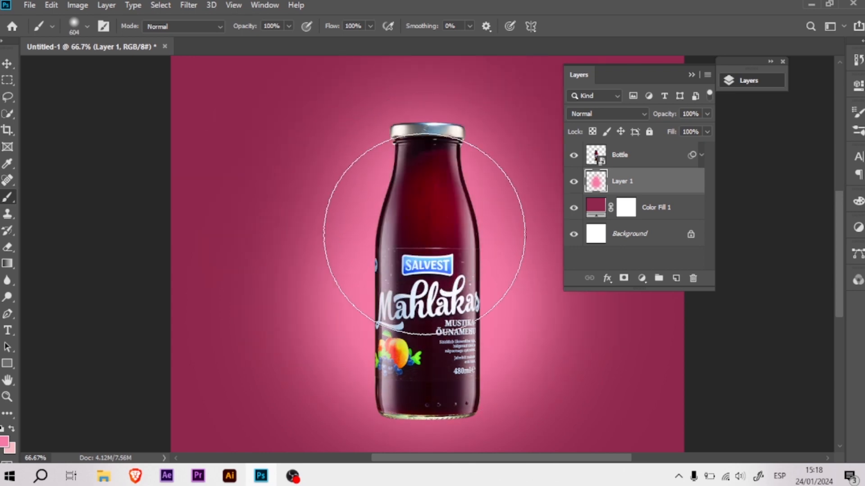
key("ctrl+minus")
left_click(439, 308, "alt")
left_click_drag(438, 307, 408, 308, "alt")
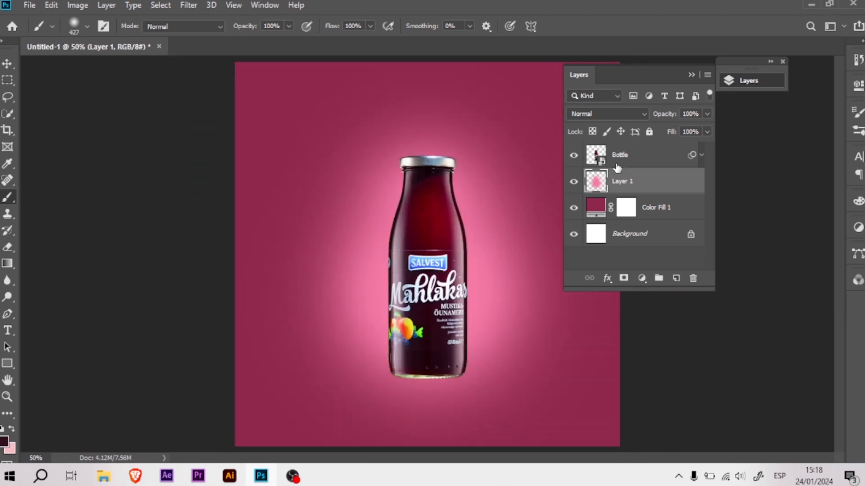
left_click(654, 158)
left_click(642, 277)
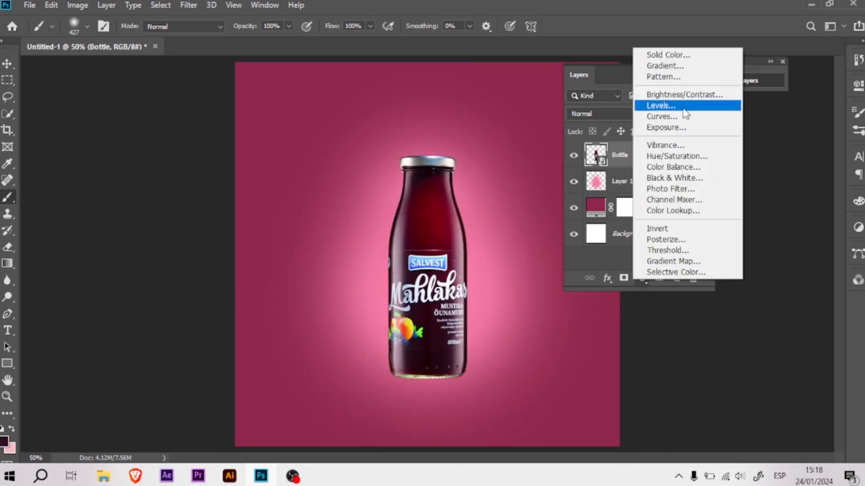
left_click(682, 108)
key("ctrl+alt+g")
mouse_move(828, 216)
left_mouse_down()
mouse_move(795, 212)
mouse_move(830, 215)
left_mouse_up()
left_click(859, 86)
key("Delete")
key("Delete")
- Add a brightening Curves adjustment clipped to the bottle and invert its mask to black
left_click(642, 278)
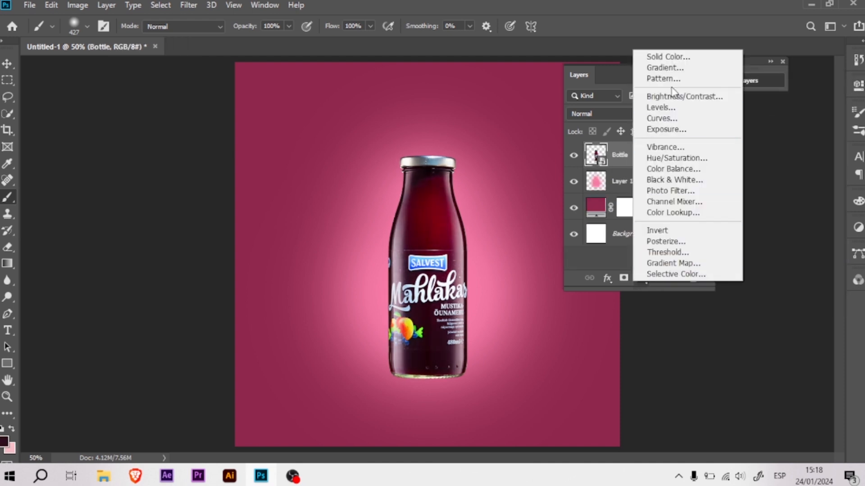
left_click(676, 120)
left_click_drag(825, 154, 780, 154)
left_click(749, 298)
left_click(858, 85)
key("ctrl+i")
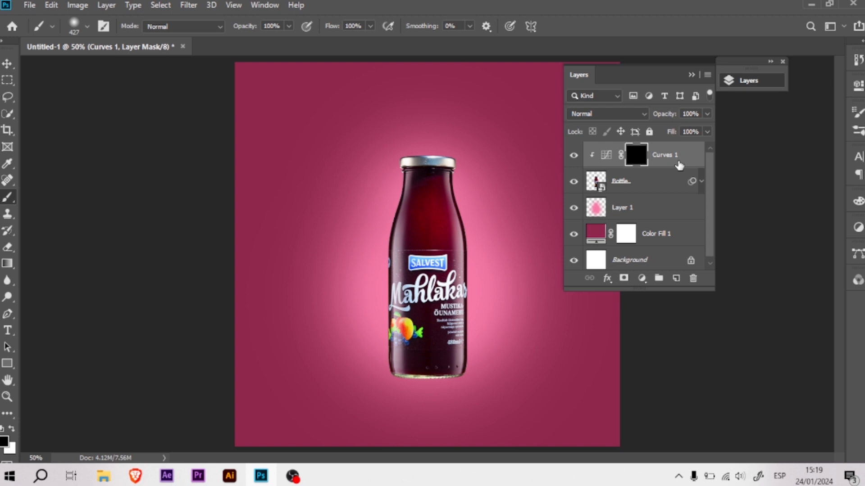
- Paint white on the Curves 1 mask with a 48 px soft brush over the lid and the bottle's right edge
left_click_drag(451, 236, 384, 235)
key("ctrl+plus")
key("ctrl+plus")
left_click_drag(469, 249, 435, 396)
left_click_drag(372, 190, 350, 172)
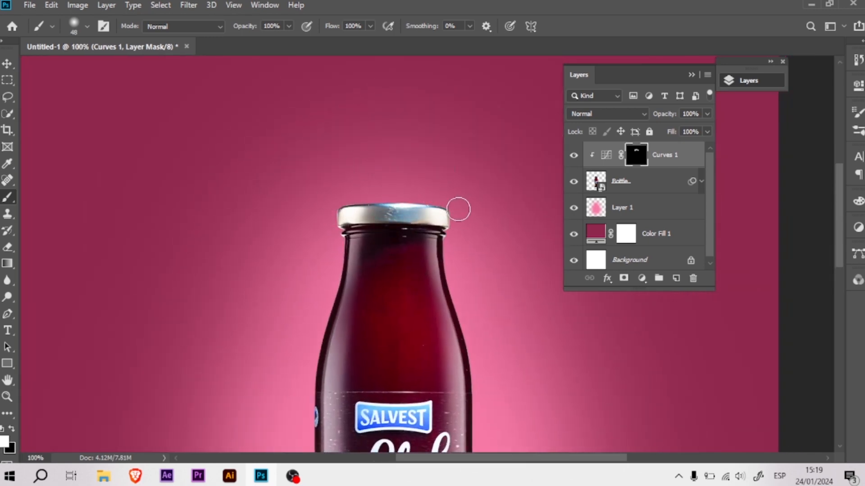
left_click_drag(458, 262, 434, 184)
left_click_drag(453, 264, 458, 235)
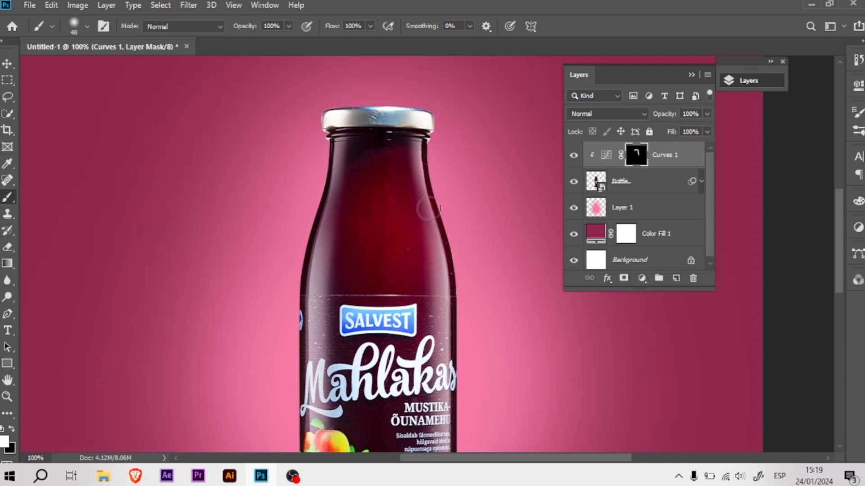
left_click_drag(344, 270, 341, 123)
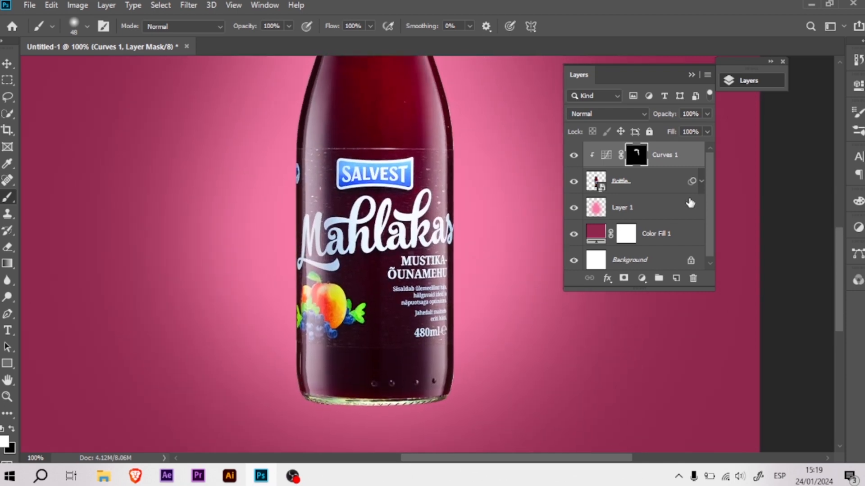
key("ctrl+minus")
left_click_drag(301, 153, 289, 207)
- Add a new layer clipped to the bottle and paint a pink rim light along both sides of the glass
left_click(677, 279)
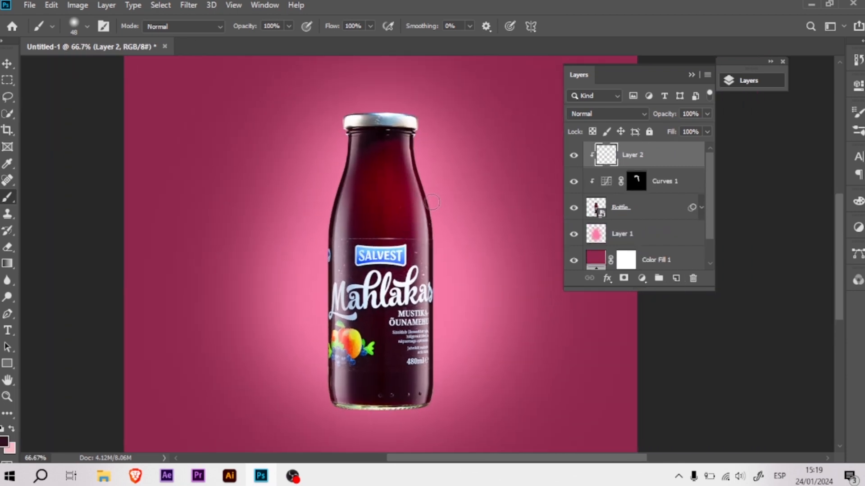
key("ctrl+plus")
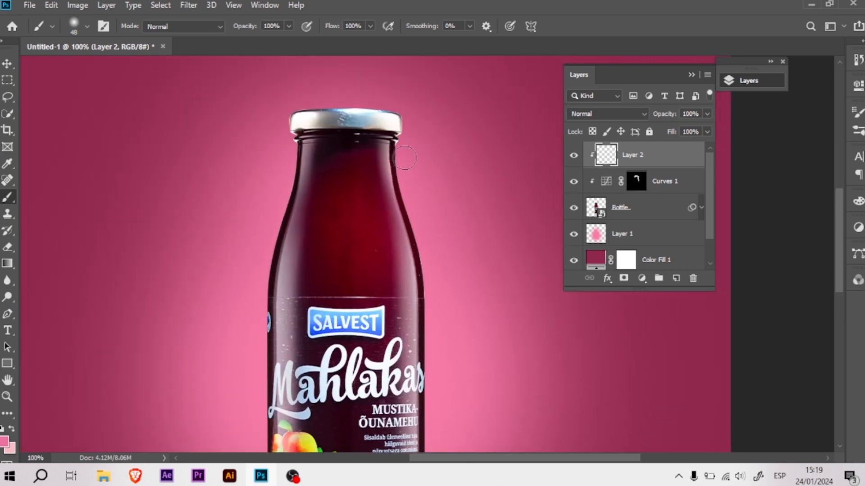
left_click_drag(437, 334, 450, 248)
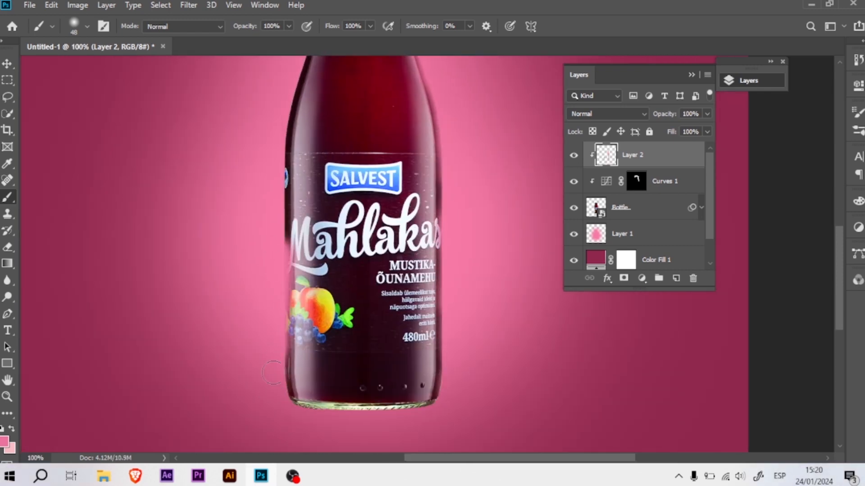
left_click_drag(274, 373, 280, 395)
left_click_drag(288, 195, 282, 254)
scroll(287, 162, "up", 3)
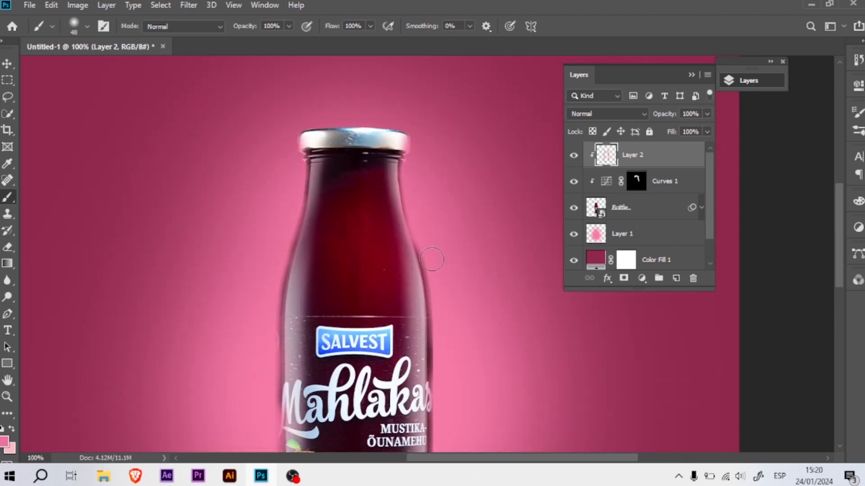
- Set the blend mode of the rim-light layer, Layer 2, to Screen
key("ctrl+minus")
left_click(603, 113)
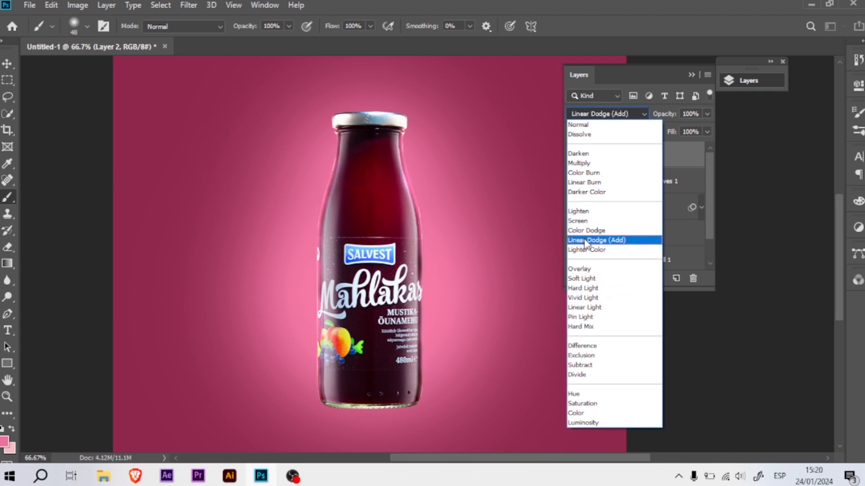
left_click(584, 222)
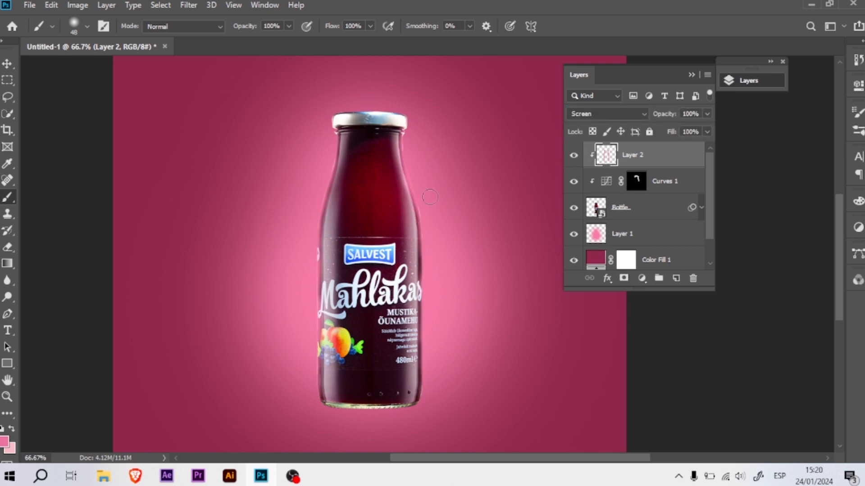
- Add an empty layer above the pink glow layer and duplicate the bottle layer
left_click_drag(390, 281, 402, 231)
left_click(646, 215)
left_click(653, 235)
key("ctrl+alt+shift+n")
left_click(645, 211)
key("ctrl+j")
- Flip the lower bottle layer vertically and move it directly beneath the upright bottle as a reflection
key("ctrl+t")
right_click(399, 222)
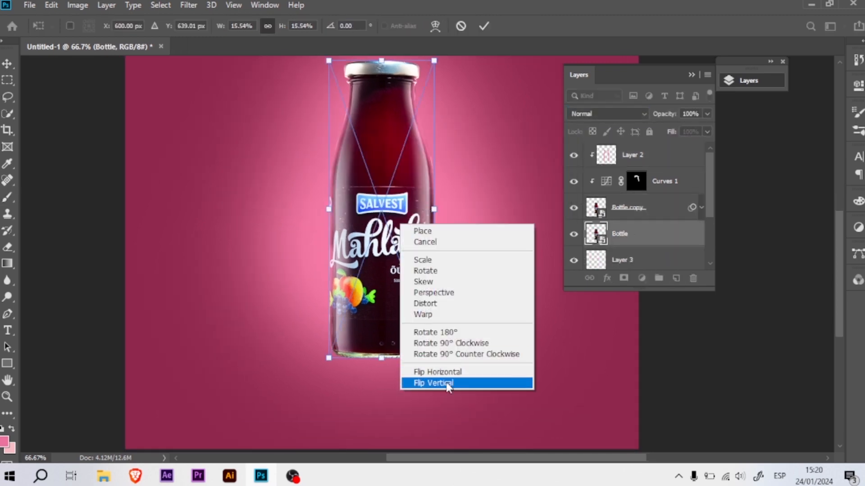
left_click(421, 384)
mouse_move(423, 137)
left_mouse_down()
mouse_move(431, 310)
mouse_move(413, 349)
left_mouse_up()
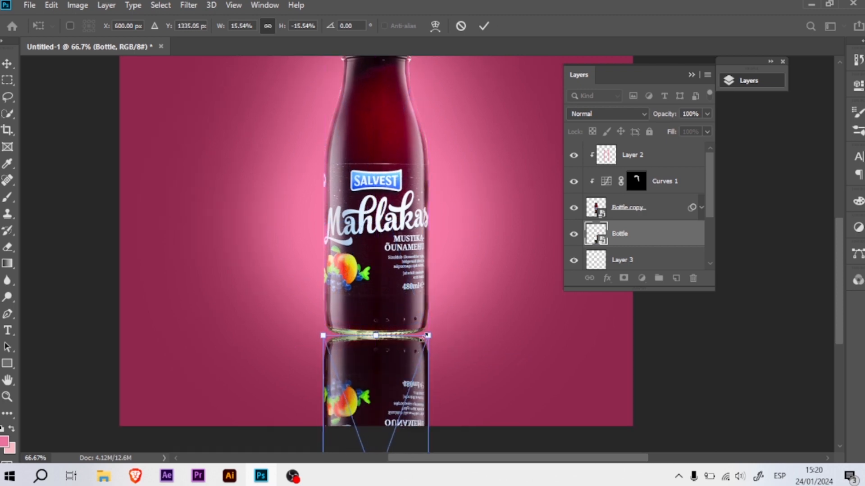
key("Return")
- Warp the upper corners of the reflected bottle upward so they meet the curved base of the bottle
key("b")
key("ctrl+t")
key("Return")
right_click(370, 374)
left_click(394, 298)
left_click_drag(323, 336, 321, 326)
left_click_drag(432, 336, 430, 332)
key("Return")
- Add an inverted layer mask to the reflection and reveal only the part near the base with a large soft brush
left_click(624, 278)
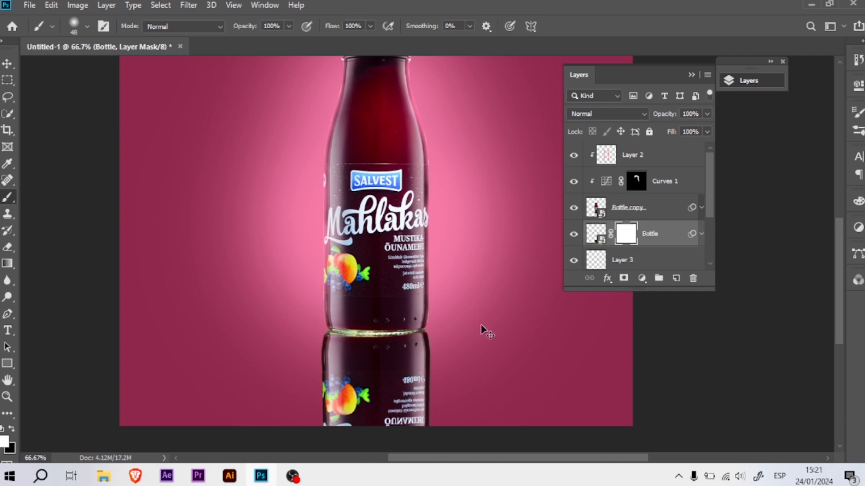
key("ctrl+i")
key("bracketright")
key("bracketright")
key("bracketright")
key("bracketright")
key("bracketright")
key("bracketright")
key("bracketright")
key("bracketright")
key("bracketright")
key("bracketright")
key("bracketright")
mouse_move(379, 301)
left_mouse_down()
mouse_move(392, 320)
mouse_move(356, 324)
left_mouse_up()
- Select Layer 3, flatten the brush tip into a thin ellipse and choose a very dark maroon foreground colour
scroll(423, 193, "up", 1)
left_click(657, 263)
key("ctrl+plus")
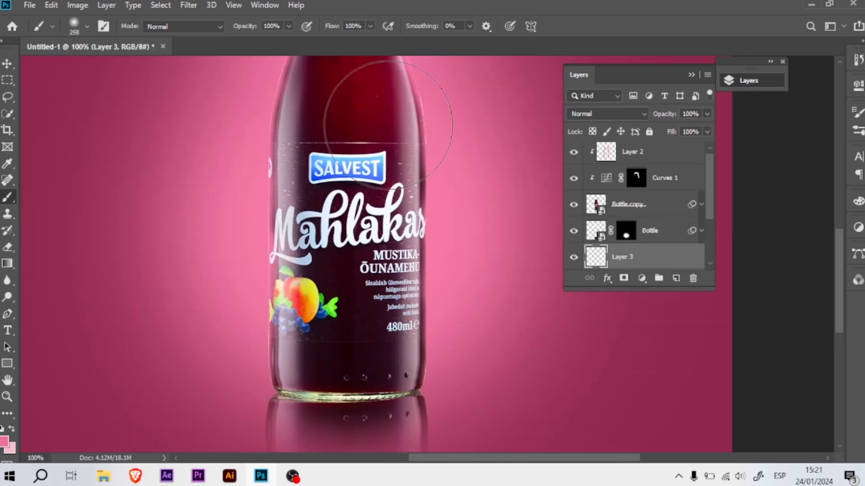
right_click(388, 125)
left_click_drag(395, 179, 396, 193)
left_click(530, 4)
left_click_drag(367, 373, 325, 374)
key("ctrl+plus")
mouse_move(293, 344)
left_mouse_down()
mouse_move(365, 228)
mouse_move(366, 151)
left_mouse_up()
left_click_drag(413, 320, 395, 320)
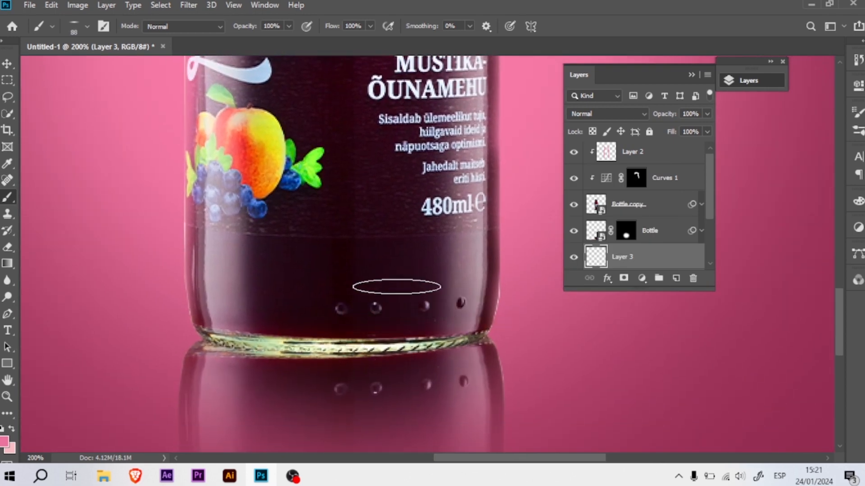
left_click(4, 441)
left_click(784, 225)
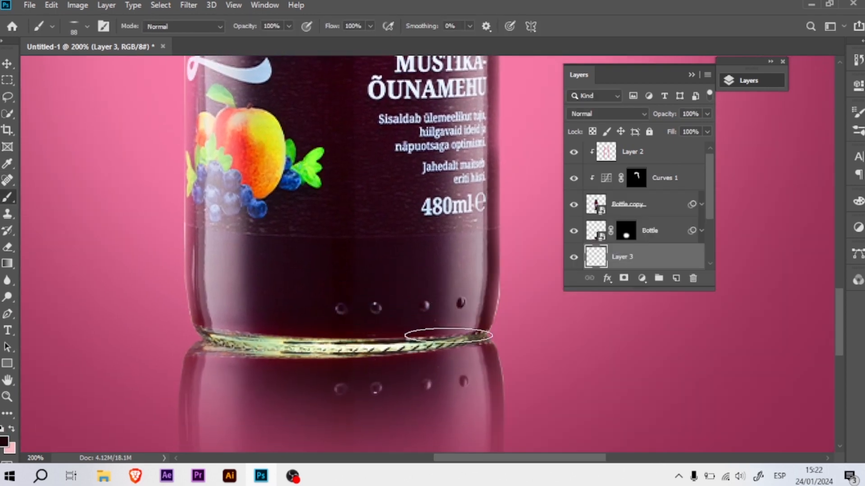
- Move Layer 3 above the reflection and paint a soft dark contact shadow under the bottle, using a brush up to 357 px
left_click_drag(648, 257, 656, 218)
left_click_drag(408, 320, 433, 319)
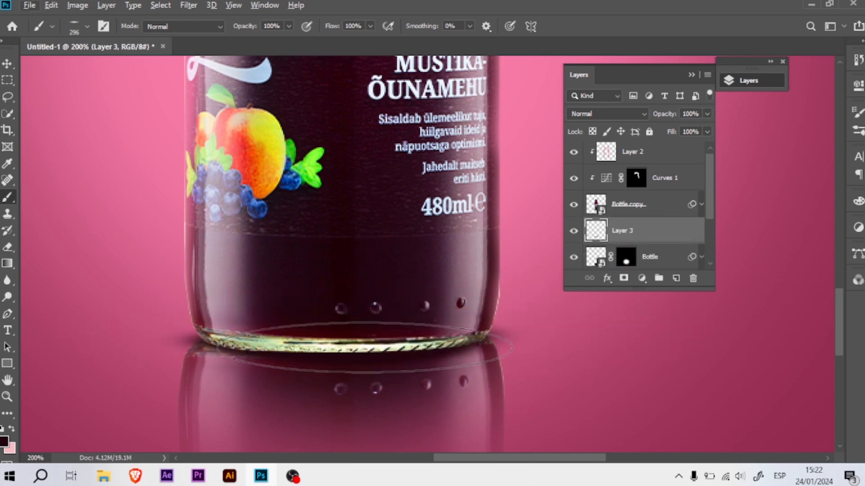
left_click_drag(362, 329, 375, 329)
left_click(341, 350)
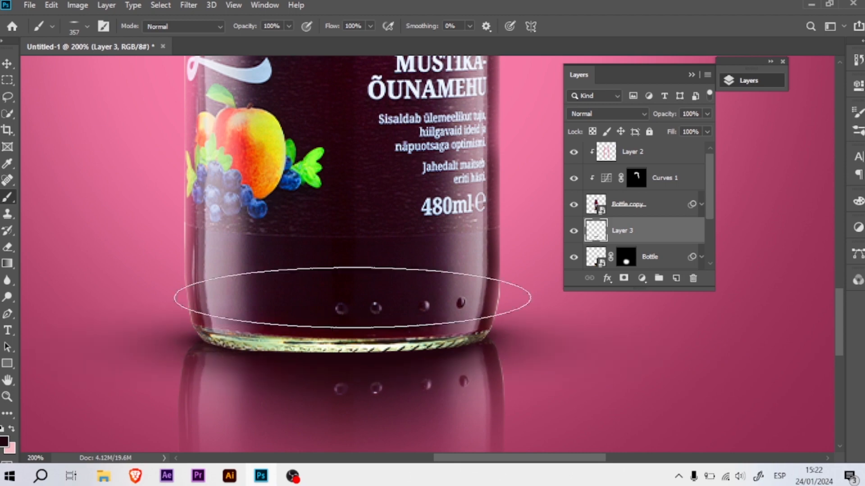
- Place the lens1 flare image from File Explorer onto the canvas and move its layer to the top of the stack
key("ctrl+minus")
key("ctrl+minus")
left_click_drag(437, 109, 396, 212)
key("v")
left_click_drag(423, 159, 418, 190)
left_click(103, 476)
left_click(81, 421)
left_click_drag(595, 240, 500, 118)
left_click_drag(489, 231, 493, 113)
left_click_drag(533, 82, 552, 146)
left_click_drag(354, 139, 370, 213)
left_click_drag(453, 282, 442, 115)
key("Return")
left_click_drag(631, 225, 676, 149)
- Set the lens1 flare's blend mode to Lighten and scale the flare down
left_click(585, 114)
left_click(581, 211)
left_click_drag(385, 118, 384, 130)
key("ctrl+t")
left_click_drag(194, 128, 257, 127)
key("Return")
- Move the flare onto the upper edge of the bottle's lid and change its blend mode to Screen
key("ctrl+plus")
left_click_drag(459, 166, 487, 333)
left_click_drag(413, 231, 373, 225)
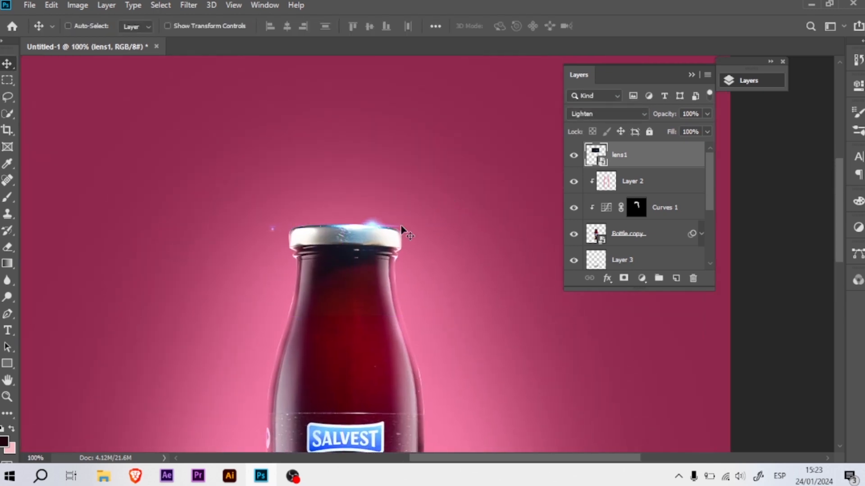
left_click(585, 113)
left_click(593, 224)
- Add a layer mask to lens1 and hide the flare's visible borders with an 89 px soft round black brush
left_click(624, 279)
key("b")
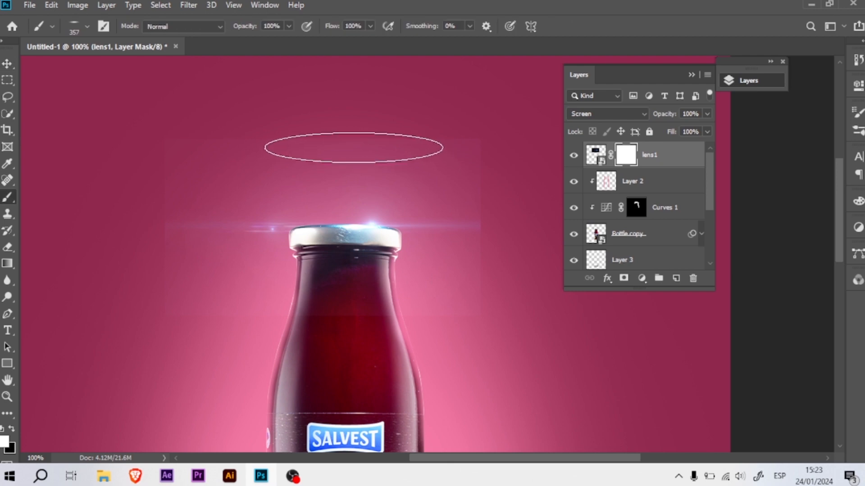
right_click(356, 147)
left_click_drag(389, 186, 388, 198)
key("Return")
mouse_move(383, 142)
left_mouse_down()
mouse_move(359, 130)
mouse_move(283, 158)
left_mouse_up()
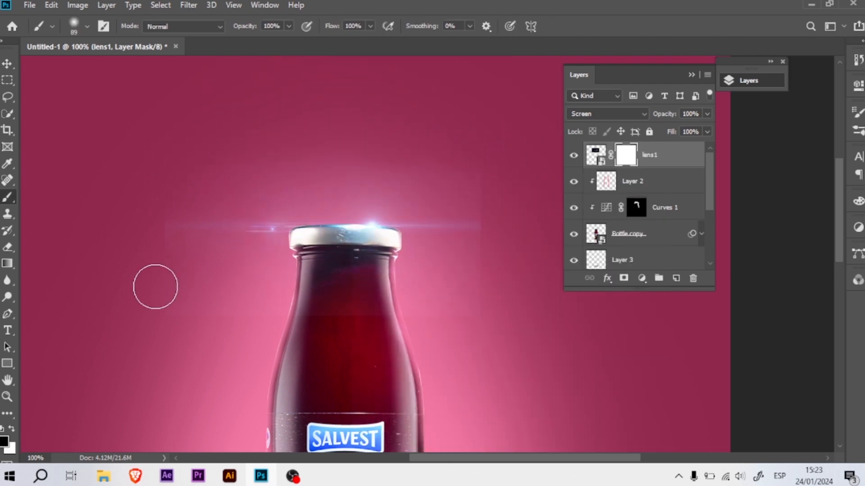
left_click_drag(189, 229, 275, 225)
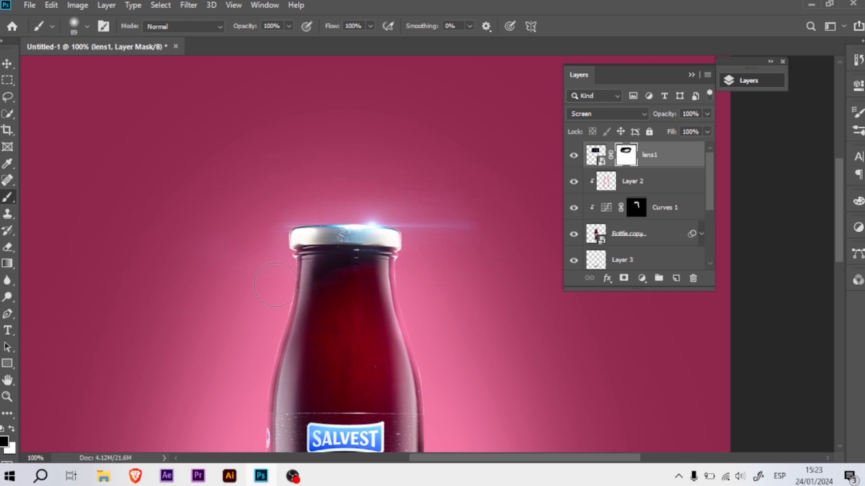
- Shift the masked flare slightly left along the upper edge of the lid
key("v")
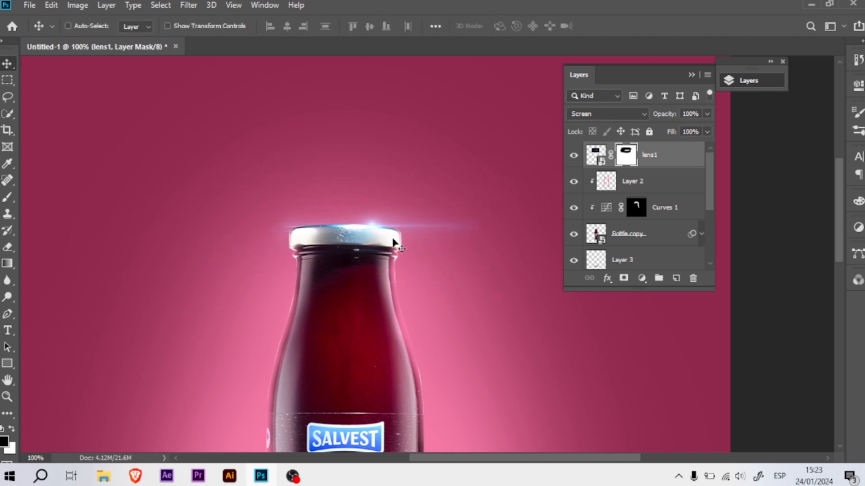
left_click(596, 157)
left_click_drag(376, 228, 357, 228)
- Place the pngegg (2) blueberries image from File Explorer beside the lower right of the bottle
key("ctrl+minus")
key("ctrl+minus")
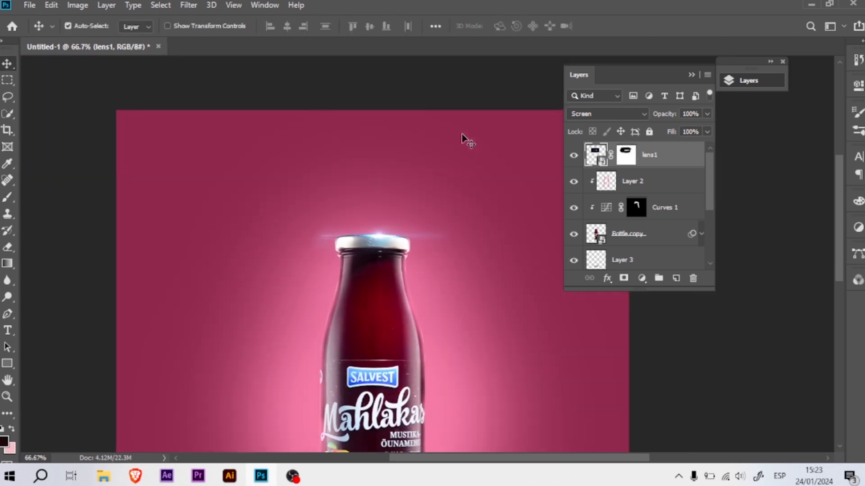
left_click(104, 476)
left_click_drag(518, 332, 486, 362)
key("Return")
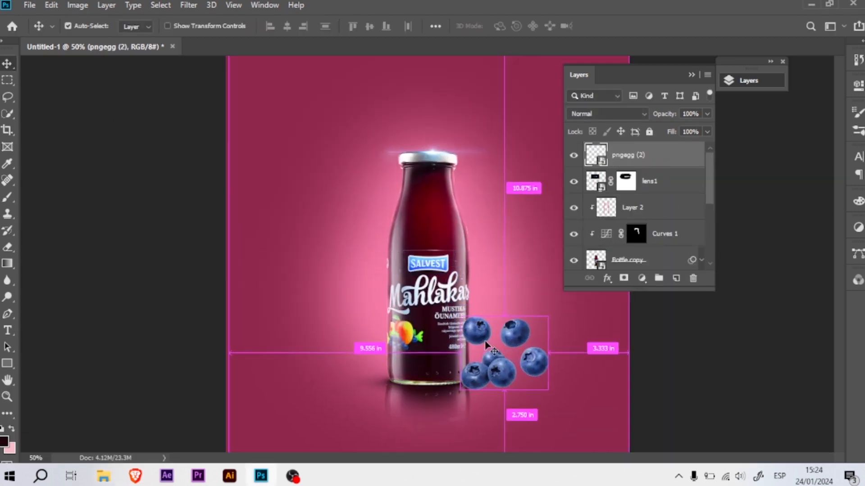
- Lasso the cluster of three touching blueberries and mask out the other berries
key("ctrl+plus")
key("ctrl+plus")
key("l")
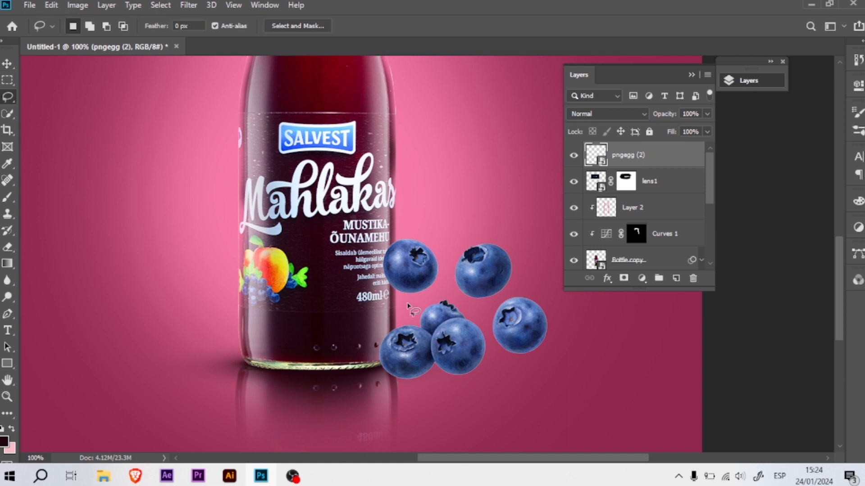
left_click(624, 279)
- Rotate the blueberry cluster about 12° and position it against the lower edge of the bottle
key("v")
key("ctrl+t")
left_click_drag(572, 318, 580, 341)
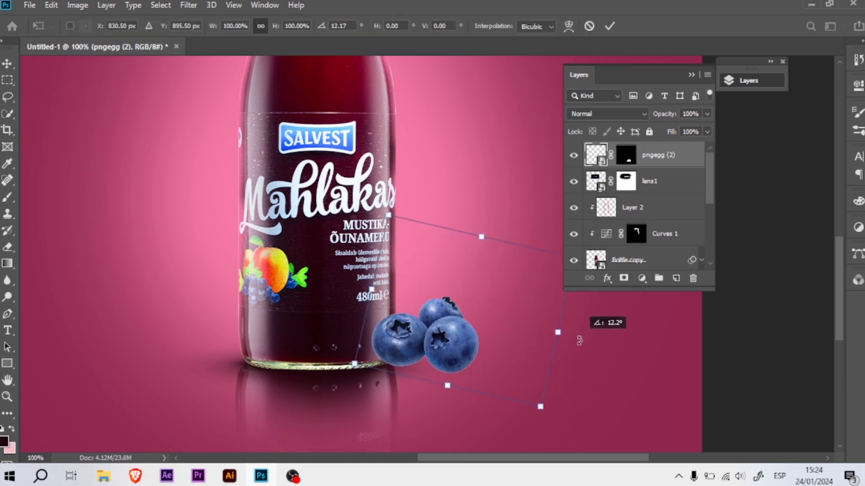
left_click_drag(468, 347, 478, 350)
key("Return")
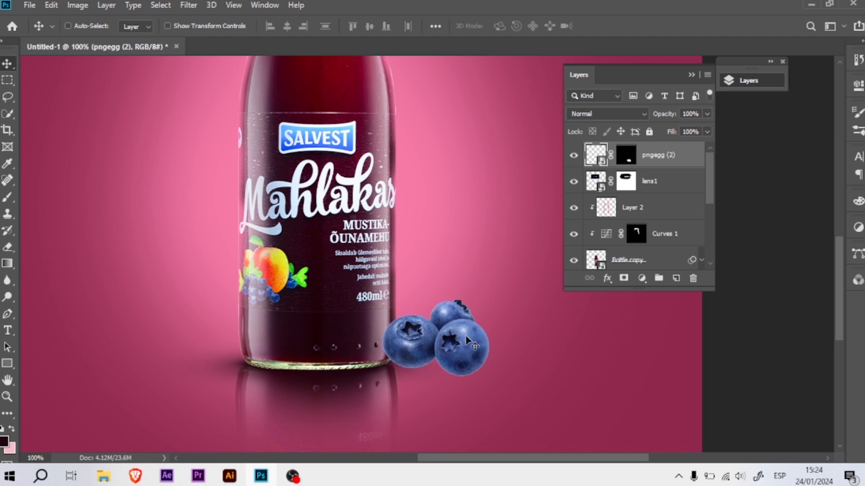
- Add a layer clipped to the blueberries and paint faint highlights on them with a 22 px white brush at 25% opacity
left_click(642, 279)
left_click(600, 233)
key("ctrl+plus")
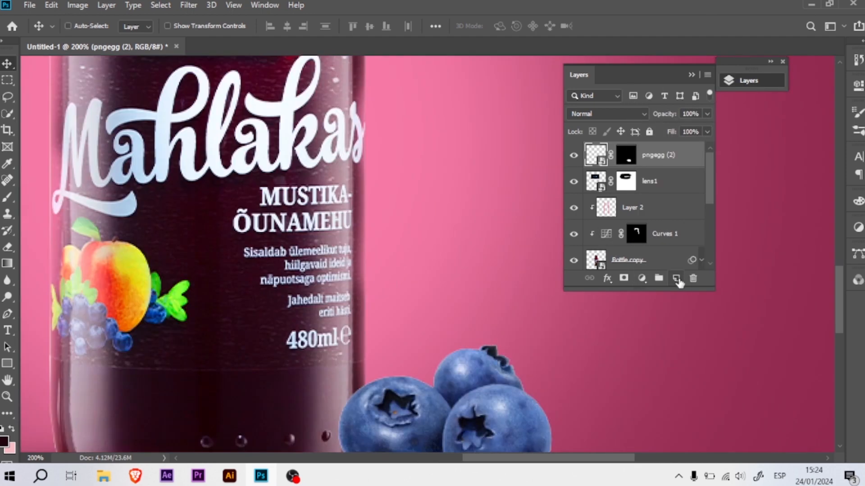
left_click(677, 279)
key("ctrl+alt+g")
left_click_drag(356, 322, 315, 228)
key("b")
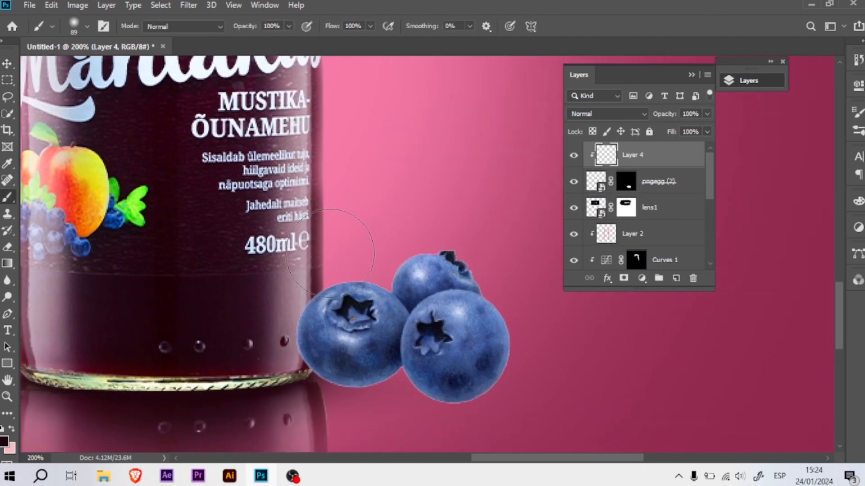
left_click(7, 443)
left_click(494, 234)
key("Return")
left_click_drag(386, 218, 354, 220)
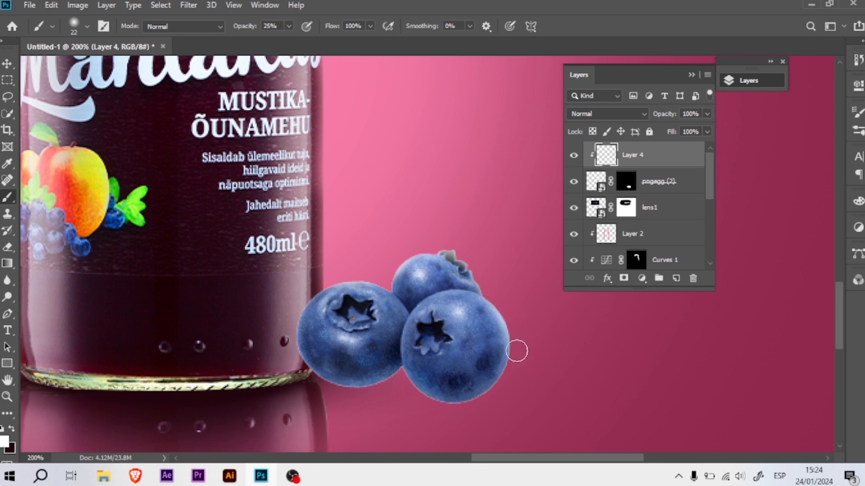
- Darken the berries' undersides on a second clipped layer, then brighten their upper sides on Layer 4 with an 83 px white brush
left_click(676, 277)
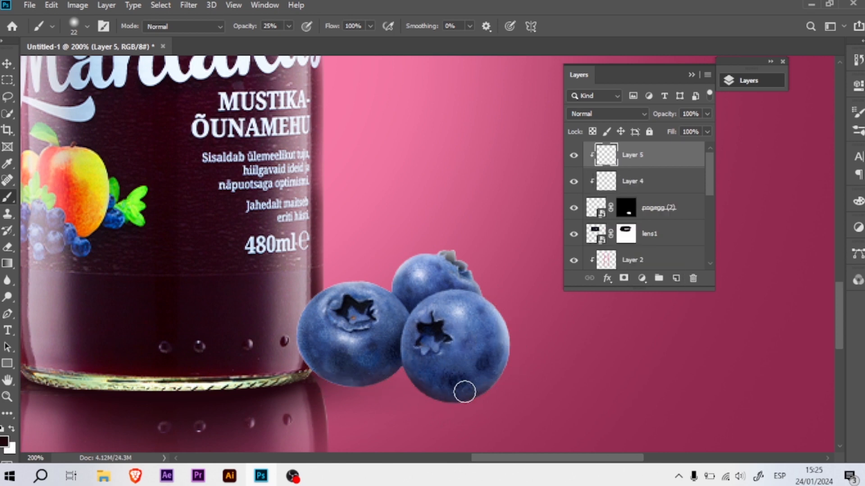
left_click(651, 185)
key("x")
left_click_drag(435, 218, 465, 210)
mouse_move(410, 252)
left_mouse_down()
mouse_move(360, 261)
mouse_move(377, 264)
left_mouse_up()
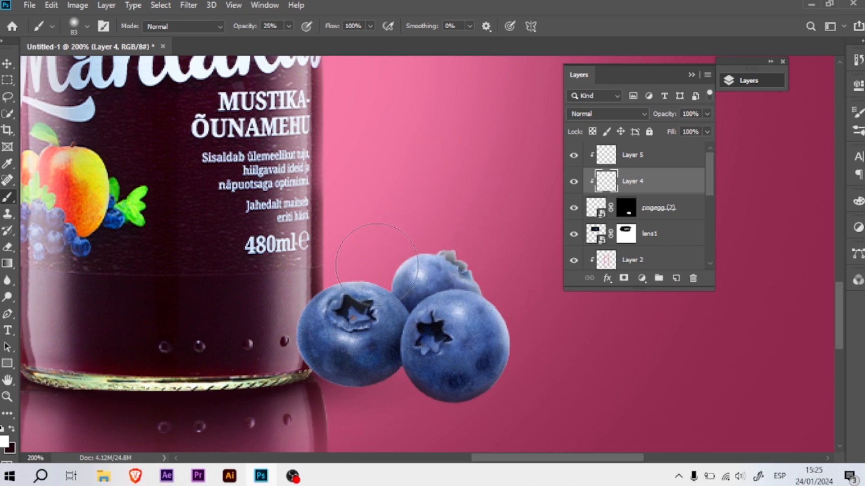
- Group the bottle layers from lens1 down to the Bottle reflection
left_click(693, 226)
left_click_drag(709, 181, 709, 241)
left_click(656, 191, "shift")
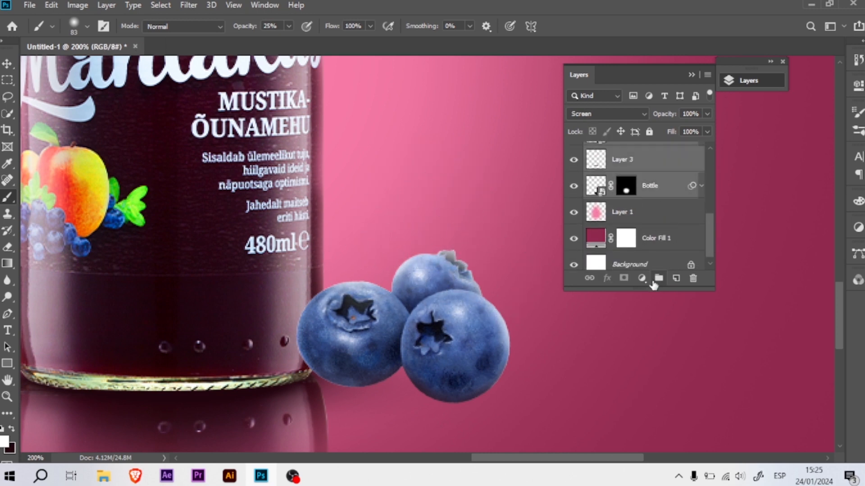
left_click(657, 279)
- Paint a dark contact shadow beneath the blueberries on a new layer, using a flattened 41 px soft brush at 100% opacity
left_click(676, 278)
right_click(424, 297)
left_click_drag(446, 183, 446, 193)
left_click(595, 38)
mouse_move(352, 380)
left_mouse_down()
mouse_move(409, 371)
mouse_move(486, 390)
left_mouse_up()
left_click_drag(411, 351, 385, 359)
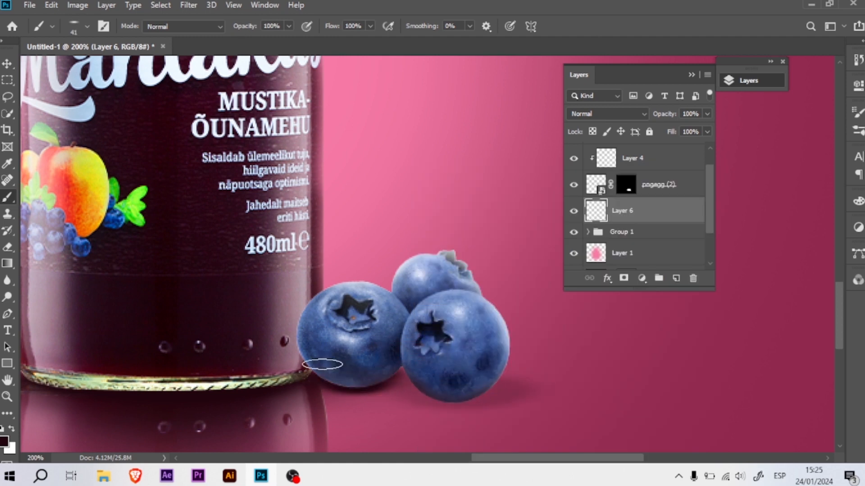
key("ctrl+minus")
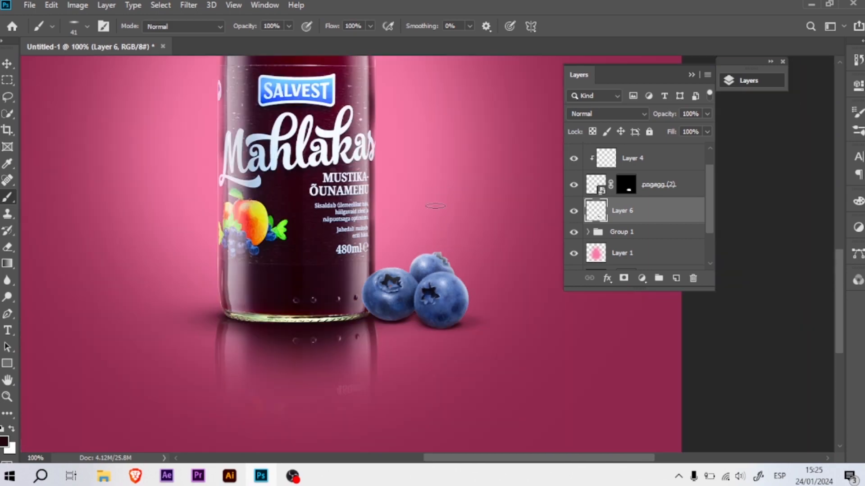
- Duplicate the pngegg (2) blueberry layer and rasterize the lower of the two copies
left_click(592, 187)
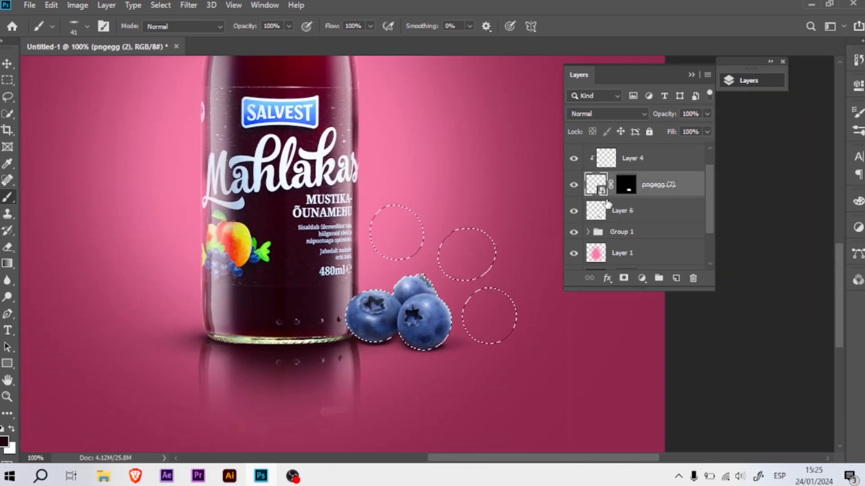
key("ctrl+j")
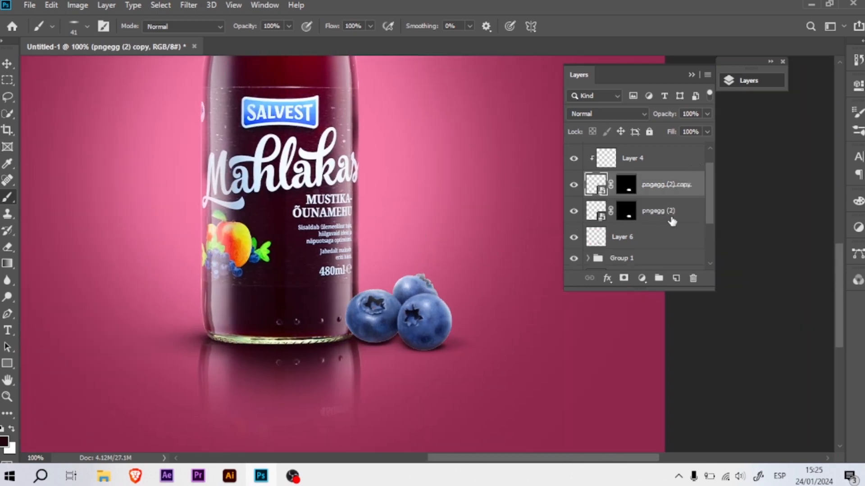
right_click(673, 211)
left_click(720, 225)
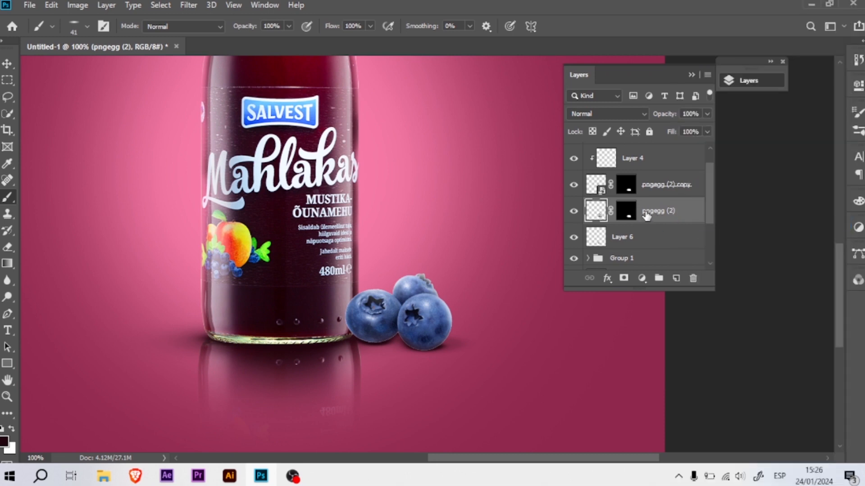
right_click(645, 218)
left_click(640, 212)
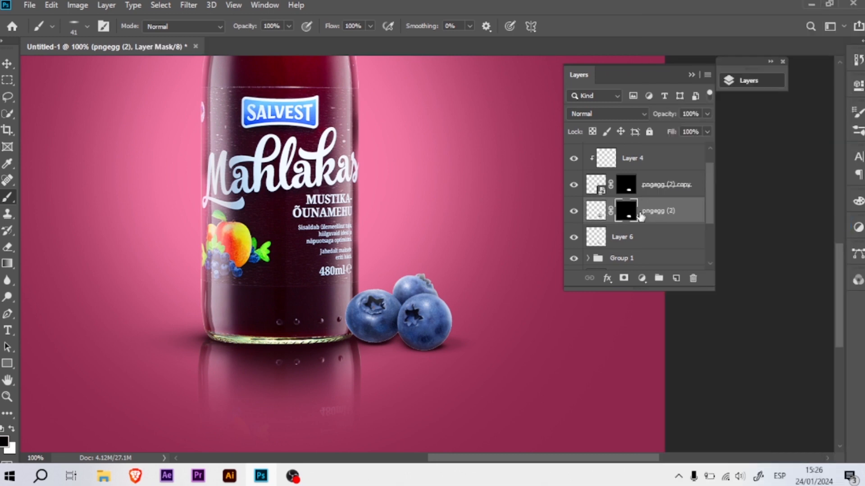
- Flip the rasterized blueberries vertically and move them directly below the cluster as a reflection
key("ctrl+t")
right_click(434, 347)
left_click(454, 341)
left_click_drag(419, 213, 419, 338)
key("Return")
- Replace the reflection's layer mask with an inverted one and reveal the part under the berries with a 93 px soft brush
key("b")
left_click_drag(622, 209, 692, 277)
left_click(372, 183)
left_click(626, 279)
key("ctrl+i")
right_click(374, 317)
left_click_drag(407, 201, 408, 223)
key("Return")
left_click_drag(375, 322, 398, 322)
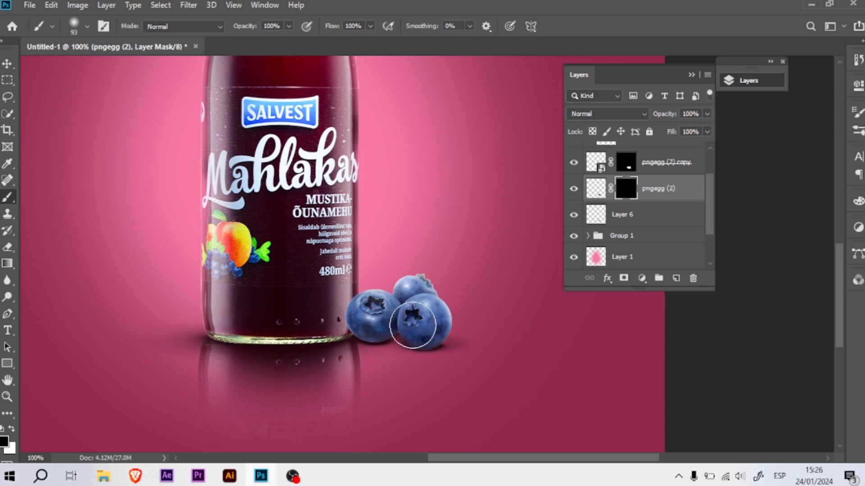
- Apply Motion Blur to the blueberry reflection's image rather than its mask
key("v")
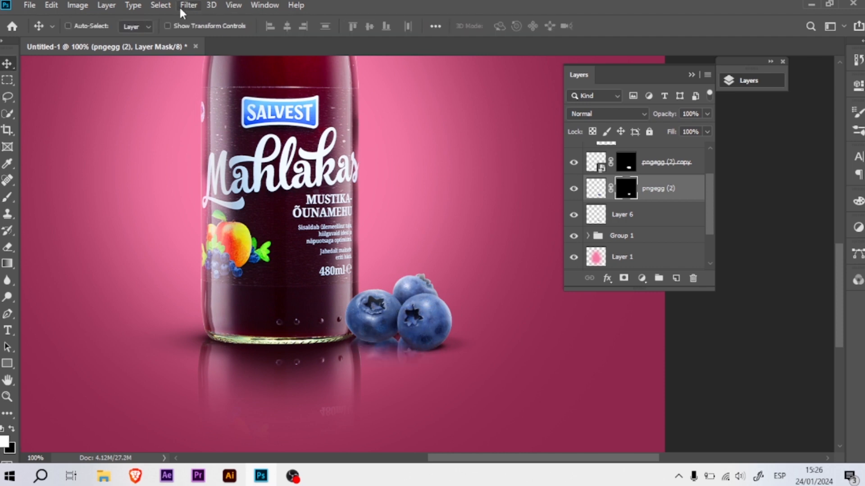
left_click(599, 196)
left_click(188, 5)
mouse_move(276, 150)
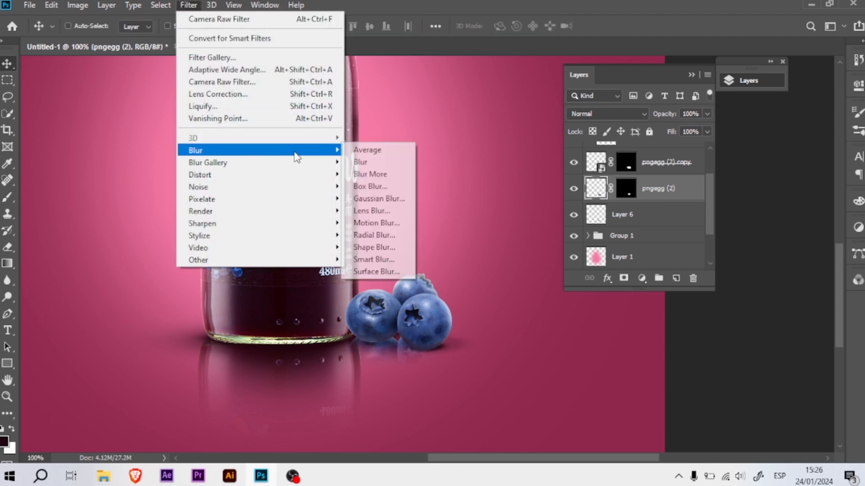
left_click(384, 226)
left_click(778, 114)
- Apply Motion Blur to the Bottle reflection layer inside Group 1
left_click(588, 236)
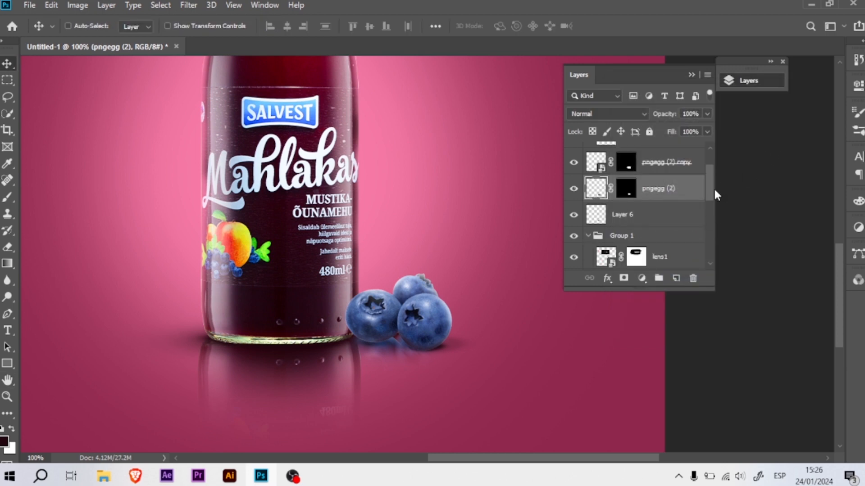
scroll(643, 193, "down", 5)
left_click(659, 243)
left_click(188, 5)
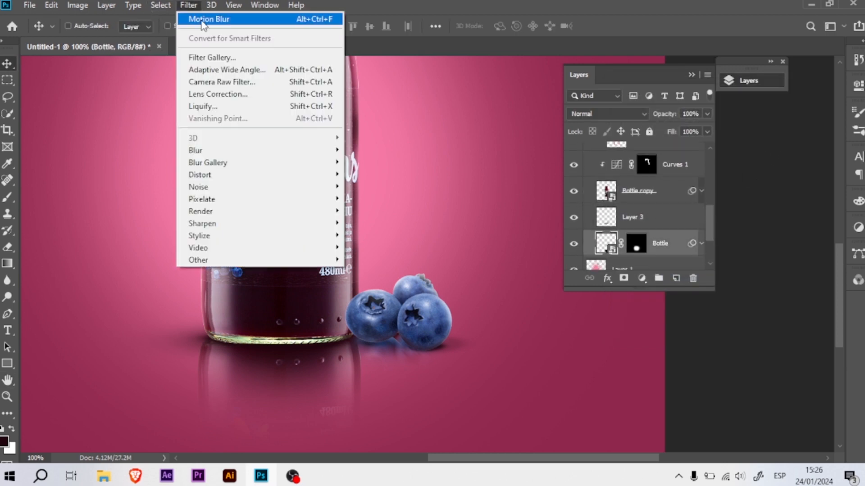
left_click(212, 17)
left_click(779, 114)
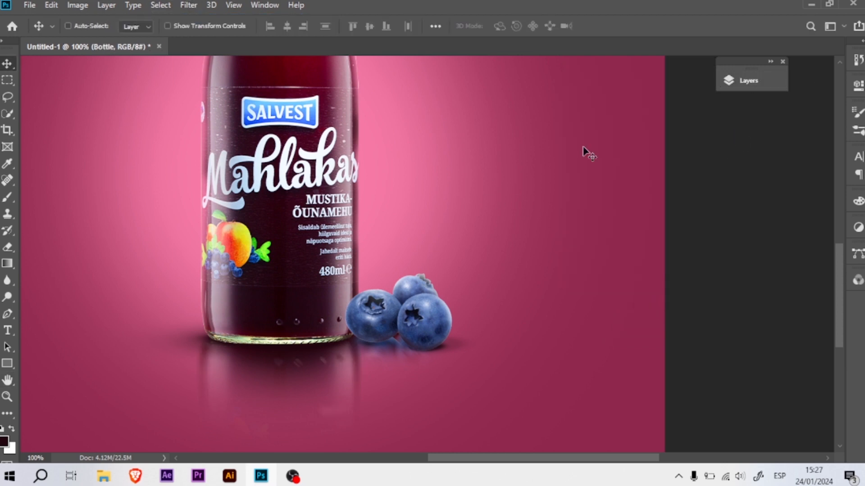
- Open pngegg (2).png from File Explorer as a separate document
key("ctrl+minus")
key("ctrl+minus")
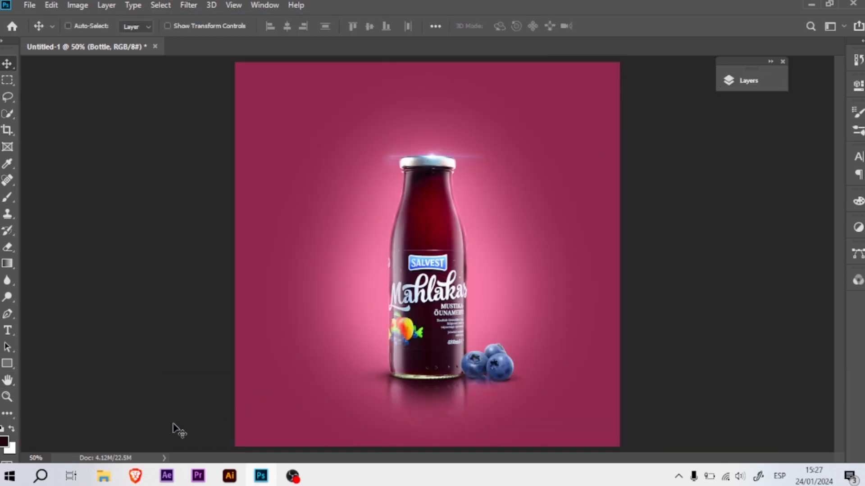
left_click(109, 477)
left_click(84, 439)
left_click_drag(522, 340, 458, 50)
- Quick-select the upper-left blueberry, bring it into the advertisement left of the bottle's lid, and transform it there
left_click(9, 116)
mouse_move(297, 157)
left_mouse_down()
mouse_move(359, 162)
mouse_move(137, 60)
mouse_move(271, 159)
left_mouse_up()
key("v")
left_click_drag(271, 159, 316, 167)
key("ctrl+t")
left_click_drag(341, 197, 332, 208)
key("Return")
- Choose the 649 px droplet splatter brush and make white the painting color
key("b")
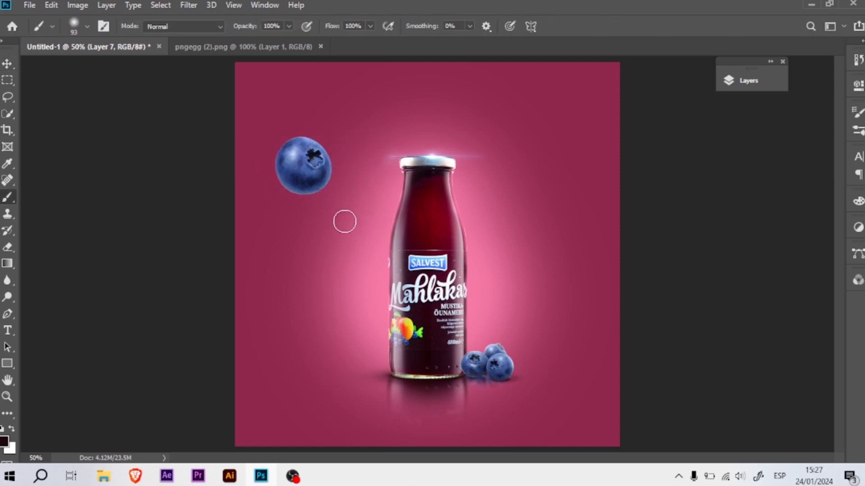
right_click(345, 222)
scroll(382, 424, "down", 5)
left_click_drag(622, 383, 623, 411)
left_click(417, 294)
left_click_drag(300, 216, 56, 206)
left_click_drag(362, 267, 338, 267)
left_click(338, 267)
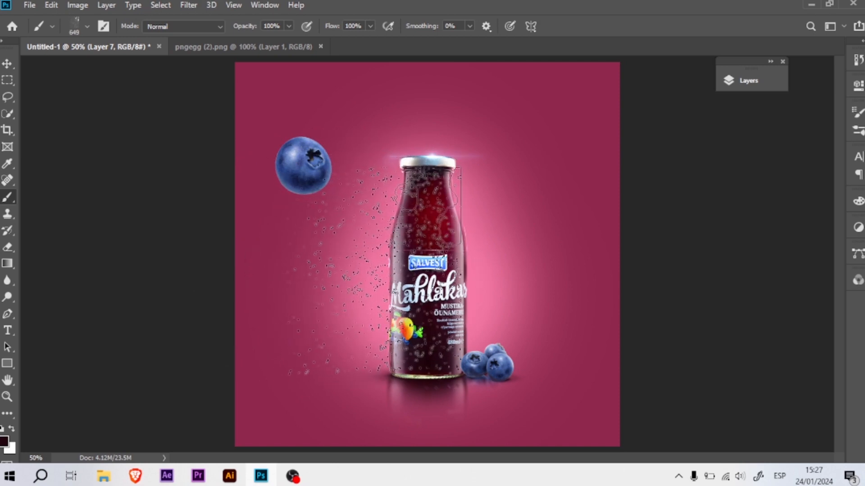
left_click(104, 15)
key("x")
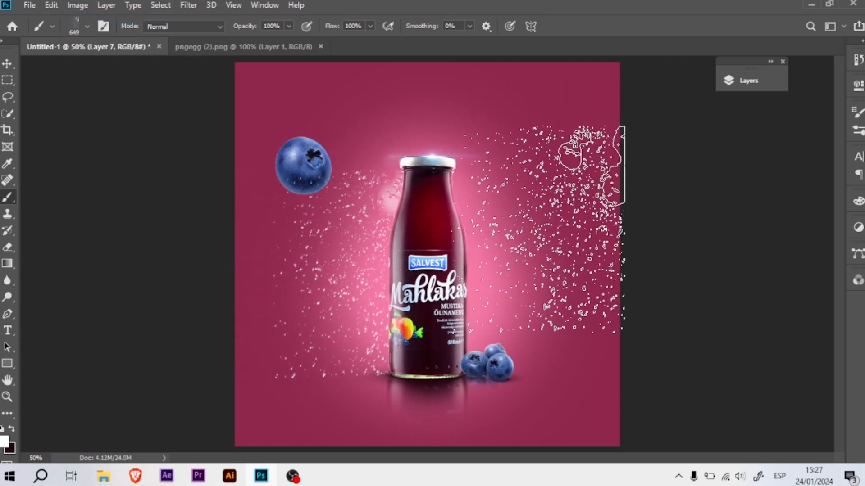
- Add a new layer directly above Layer 1 and stamp white droplets on the left side of the bottle
key("v")
left_click(745, 82)
mouse_move(706, 184)
left_mouse_down()
mouse_move(711, 233)
mouse_move(710, 194)
left_mouse_up()
left_click(51, 6)
left_click(97, 15)
left_click(588, 183)
left_click(684, 208)
left_click(676, 279)
key("b")
left_click(371, 277)
key("v")
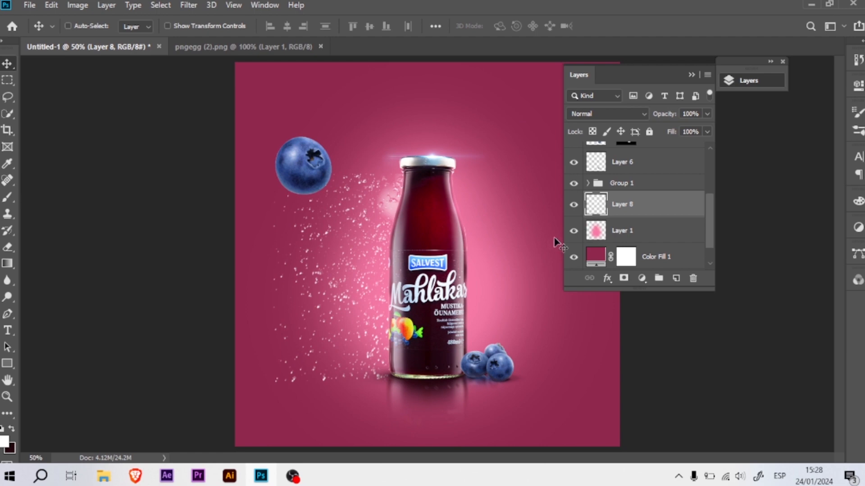
- Place a horizontally mirrored copy of the droplets on the right side of the bottle
key("ctrl+t")
right_click(380, 266)
left_click(425, 442)
left_click_drag(347, 268, 484, 269)
key("Return")
- Merge the two droplet layers and scale them down slightly, centered around the bottle
left_click(650, 235, "shift")
right_click(648, 235)
left_click(709, 377)
key("ctrl+t")
left_click_drag(578, 381, 562, 370)
left_click_drag(517, 274, 521, 284)
key("Return")
- Choose the water splatter 3 brush and rotate its tip to a diagonal angle
key("b")
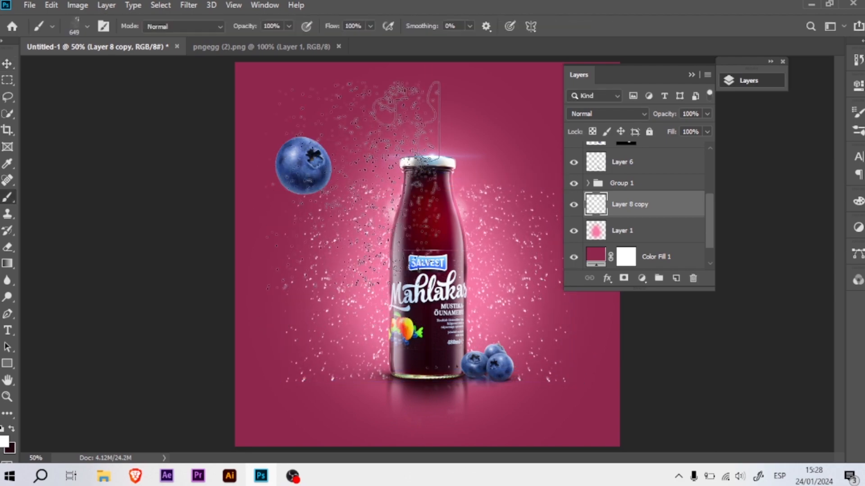
right_click(359, 183)
left_click(483, 288)
left_click(407, 319)
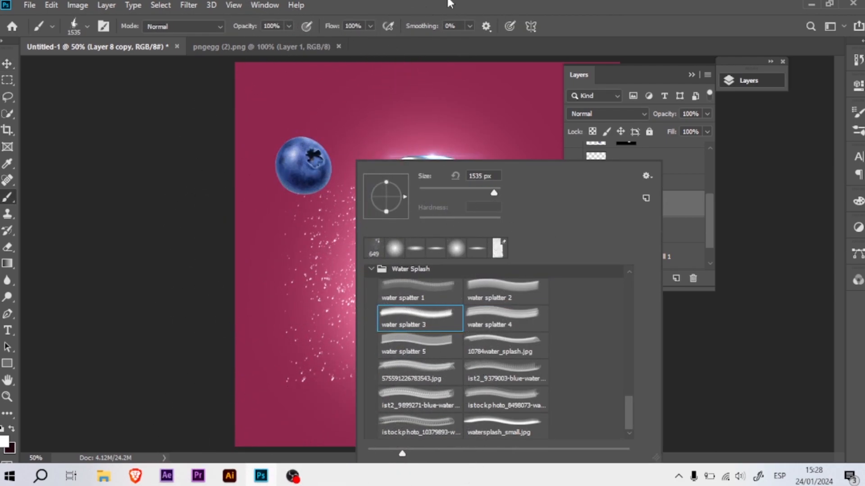
right_click(434, 130)
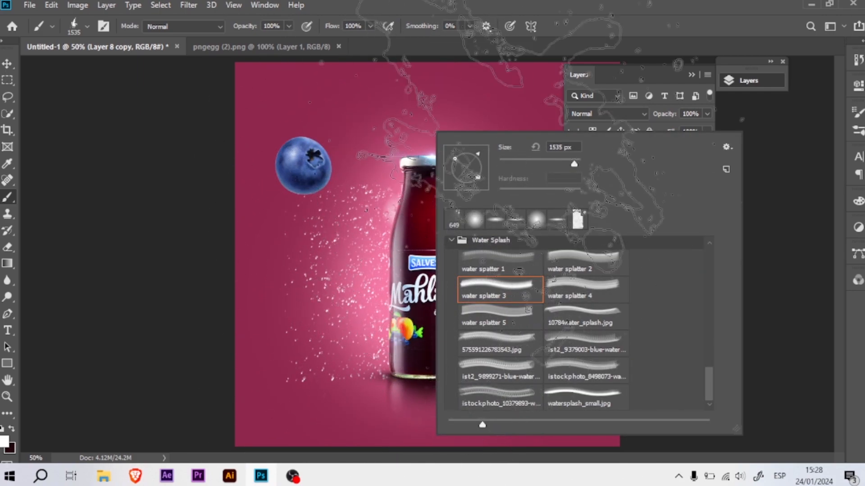
left_click(739, 118)
- Stamp a white water splash behind the bottle on a new layer with the brush sized 1119 px
left_click(676, 278)
left_click_drag(388, 250, 362, 244)
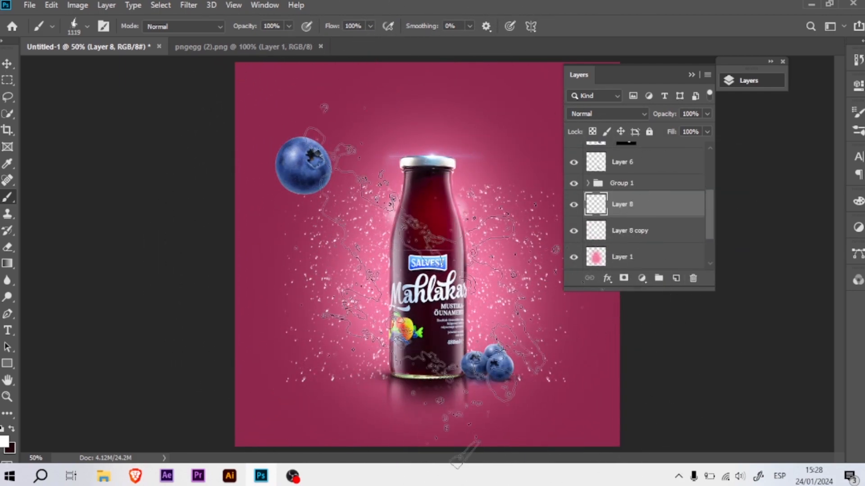
left_click(365, 248)
- Shrink the floating blueberry and move it farther left, clear of the splash
key("v")
left_click(316, 183, "ctrl")
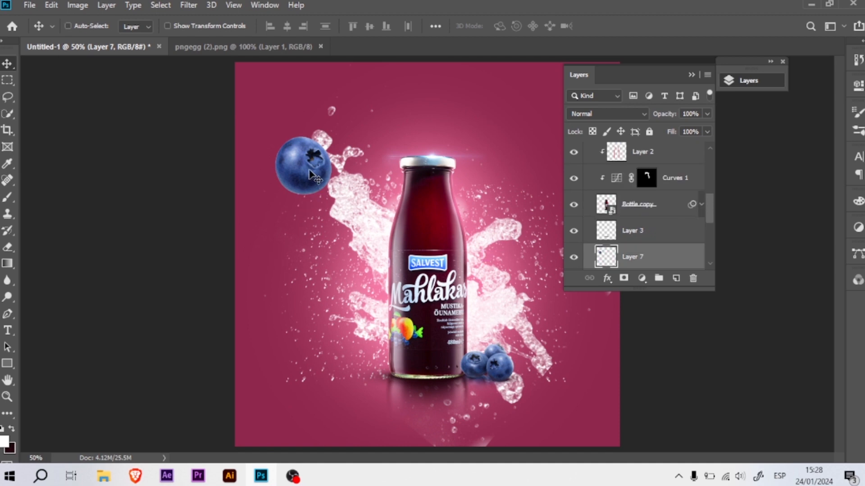
key("ctrl+t")
key("Return")
- Bring the right-hand blueberry from pngegg (2).png into the advertisement and enlarge it at the canvas's lower-right corner
key("ctrl+Tab")
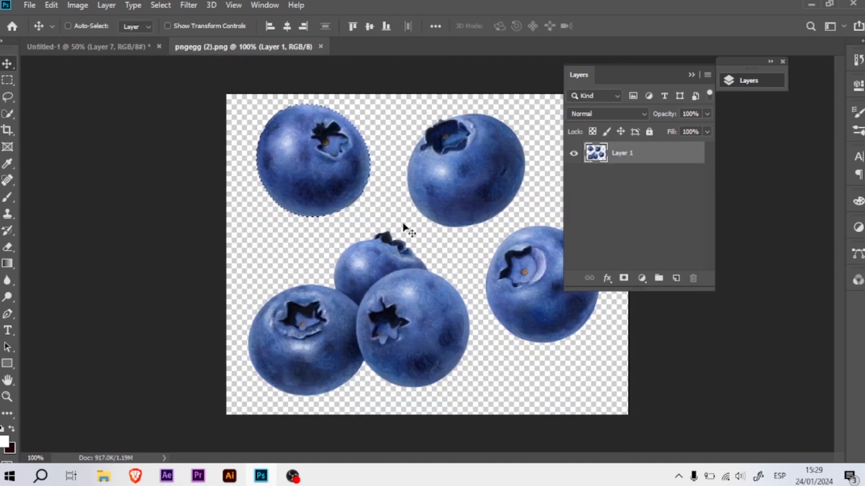
key("v")
left_click_drag(500, 272, 504, 321)
key("ctrl+t")
left_click_drag(589, 372, 662, 425)
key("Return")
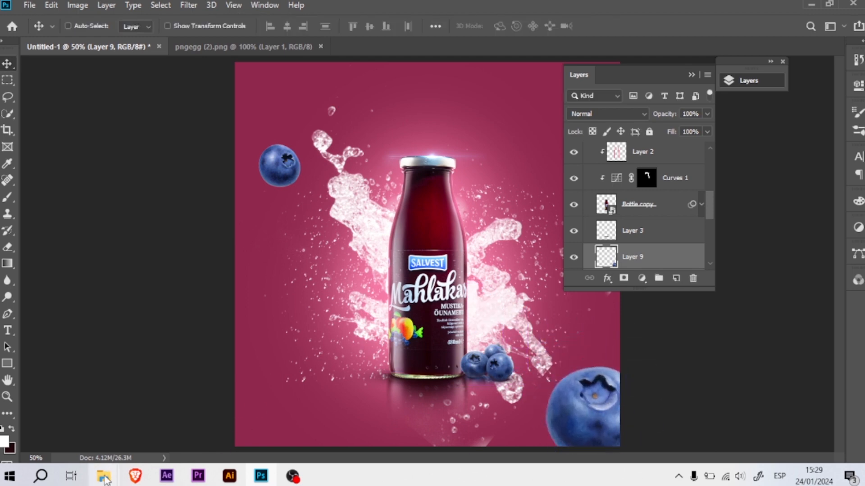
- Bring the upper-right blueberry from pngegg (2).png into the advertisement and fit it at the canvas's lower left
left_click(243, 47)
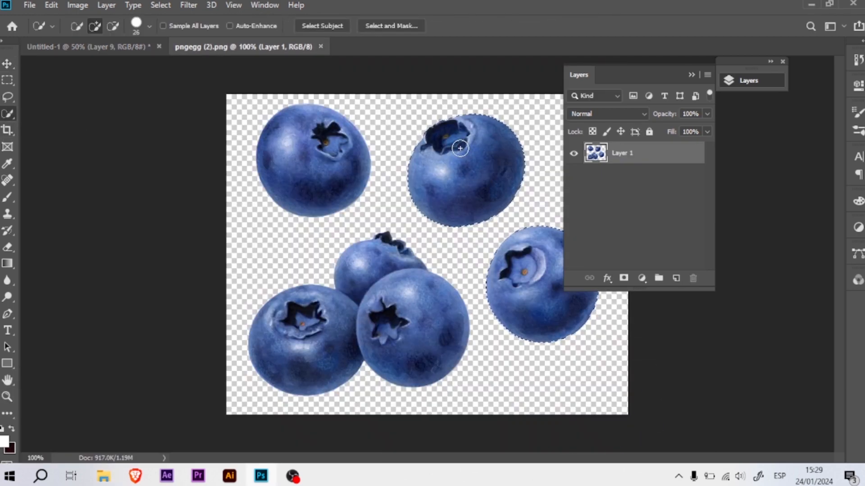
key("v")
left_click_drag(438, 169, 318, 303)
key("ctrl+t")
left_click_drag(366, 270, 376, 321)
left_click_drag(368, 319, 318, 391)
key("Return")
- Apply the last-used blur filter to each of the three separate floating blueberries
left_click(184, 6)
left_click(189, 19)
left_click(279, 167, "ctrl")
left_click(184, 6)
left_click(190, 19)
left_click(582, 408, "ctrl")
left_click(187, 6)
left_click(191, 19)
- Place the light image in the advertisement, scale it to about 225% and rotate it about 132° over the canvas's upper-right corner
left_click(749, 81)
left_click(103, 476)
left_click_drag(488, 232, 613, 141)
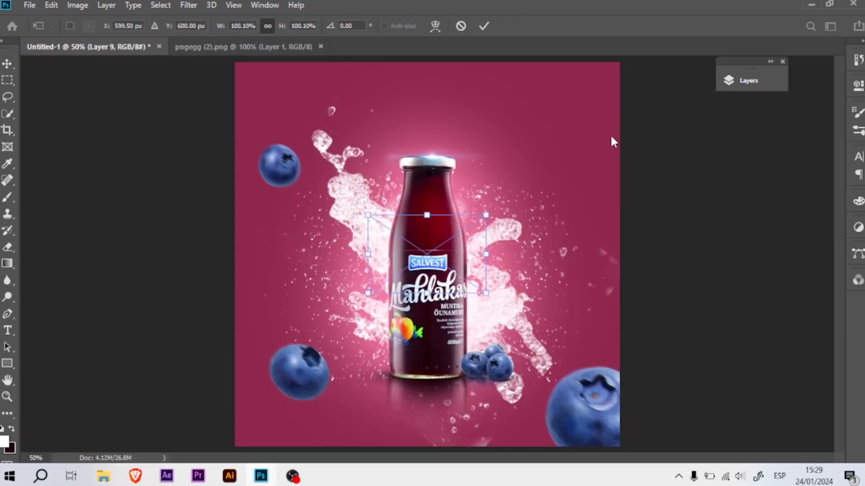
left_click_drag(493, 267, 367, 300)
left_click_drag(481, 230, 614, 166)
left_click_drag(584, 181, 600, 100)
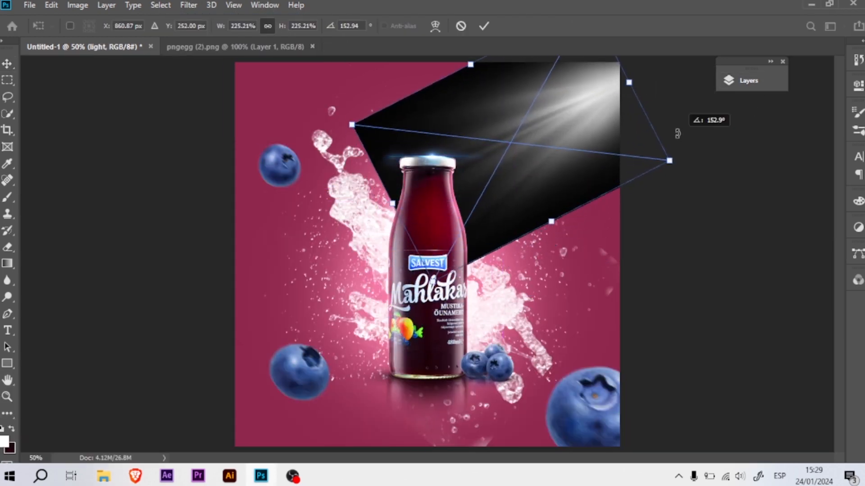
left_click_drag(685, 155, 674, 88)
left_click_drag(574, 120, 590, 129)
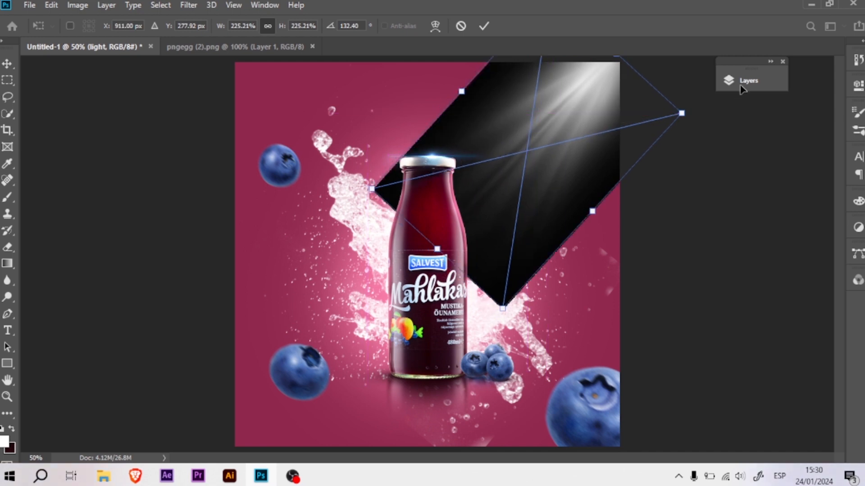
key("Return")
- Set the light layer's blend mode to Screen so its black background drops out
left_click(745, 81)
left_click(618, 116)
left_click(599, 215)
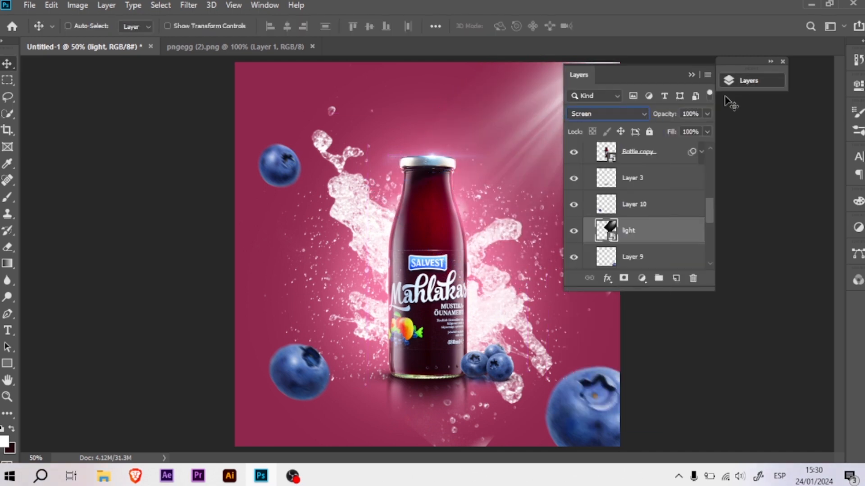
- Add a mask to the light layer and paint black with a soft brush of about 187 px along the rays' edges
left_click(625, 280)
left_click(692, 75)
key("b")
right_click(462, 116)
double_click(522, 208)
mouse_move(466, 141)
left_mouse_down()
mouse_move(379, 165)
mouse_move(303, 168)
left_mouse_up()
left_click(747, 81)
key("x")
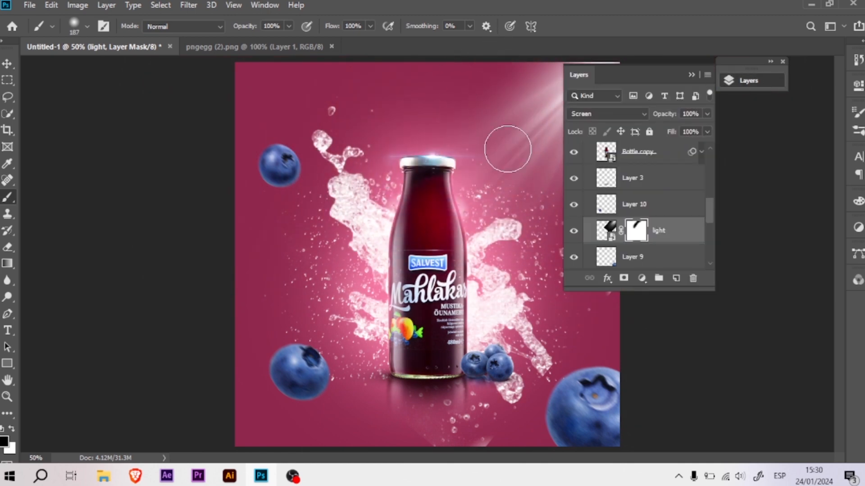
left_click(751, 86)
- Lower the light layer's opacity to 72%
left_click(732, 84)
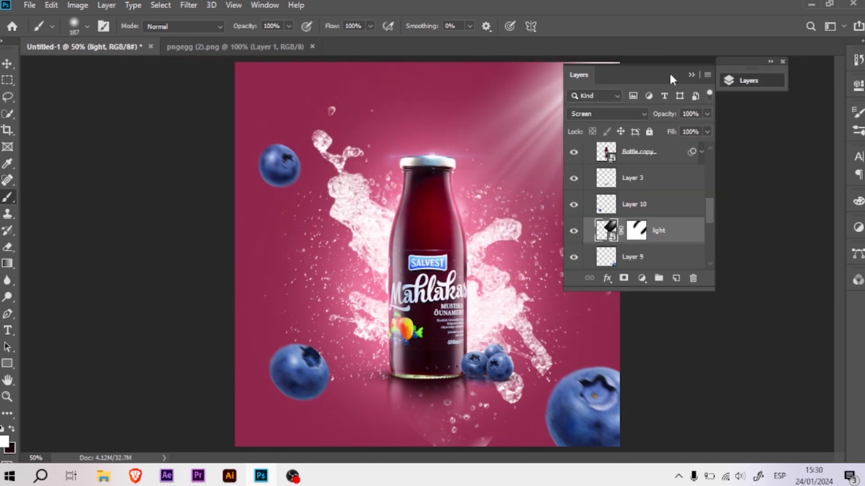
left_click_drag(670, 79, 761, 174)
left_click_drag(758, 211, 747, 211)
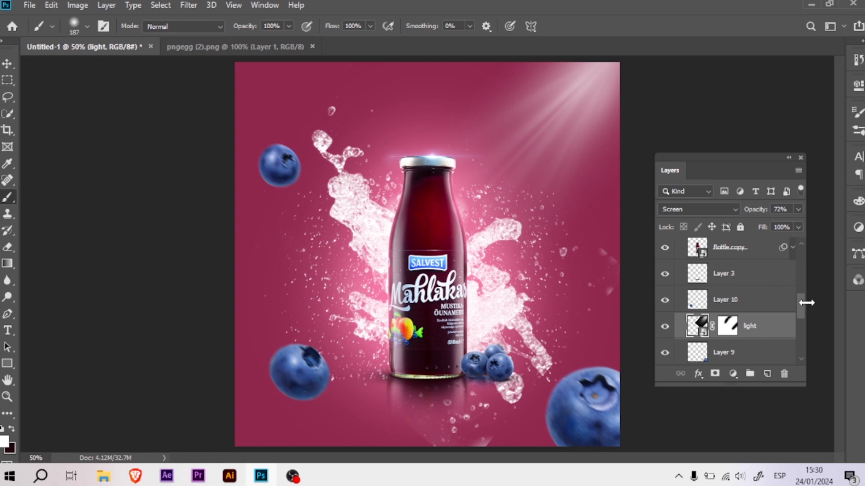
- Stamp all visible layers into a new merged layer at the top of the layer stack
left_click_drag(806, 302, 812, 260)
key("ctrl+shift+alt+e")
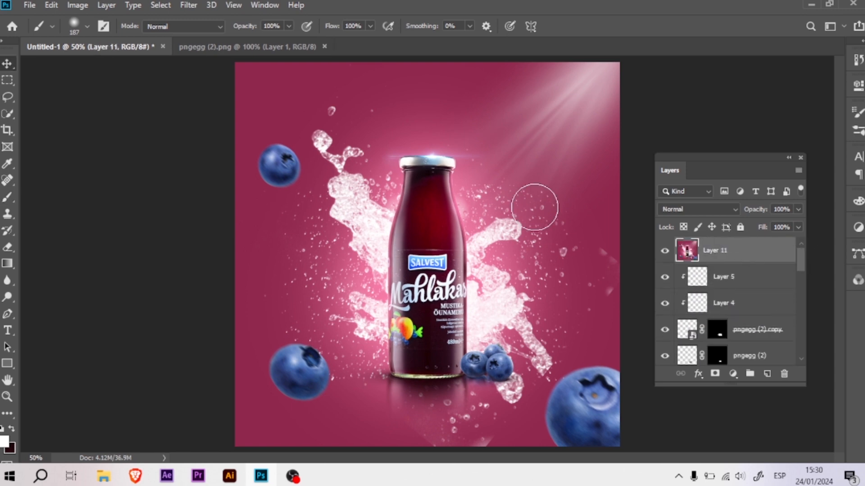
key("v")
- Apply the Camera Raw Filter to the merged layer with exposure +0.15, contrast +13 and highlights +13
left_click(188, 5)
left_click(194, 83)
mouse_move(697, 303)
left_mouse_down()
mouse_move(704, 324)
mouse_move(696, 305)
left_mouse_up()
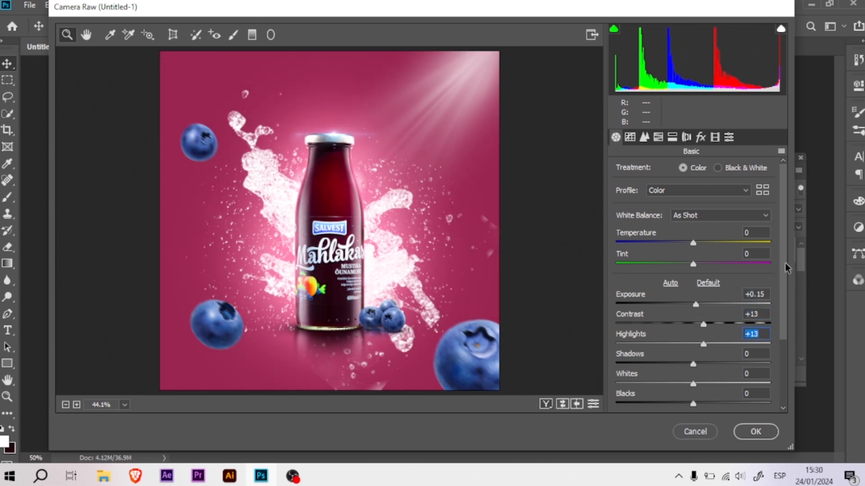
left_click_drag(784, 266, 780, 311)
left_click_drag(783, 385, 784, 404)
left_click_drag(693, 382, 703, 381)
left_click(748, 429)
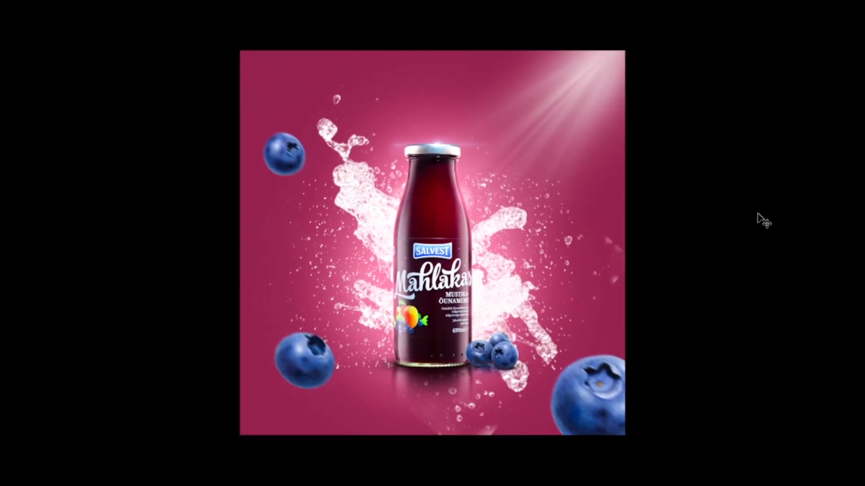